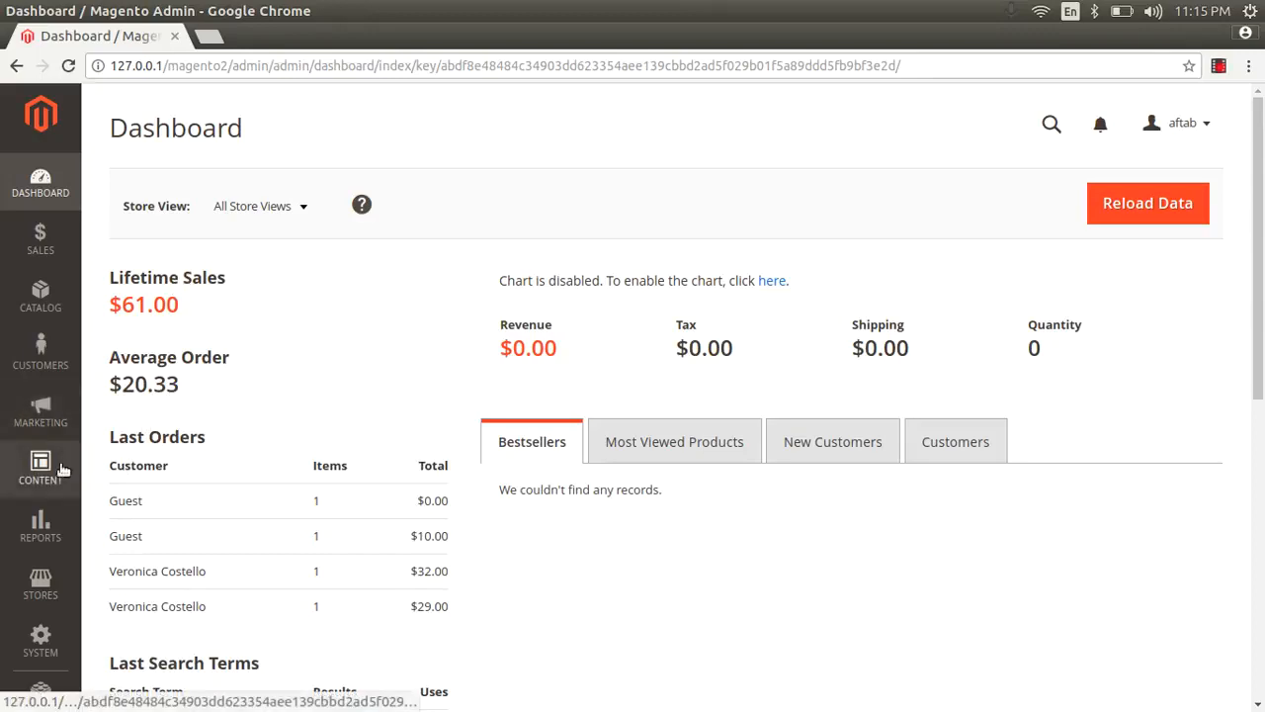
Step: Open the store configuration's Checkout section under Sales and expand the Payment Failed Emails settings
{"action": "left_click", "coordinate": [41, 583]}
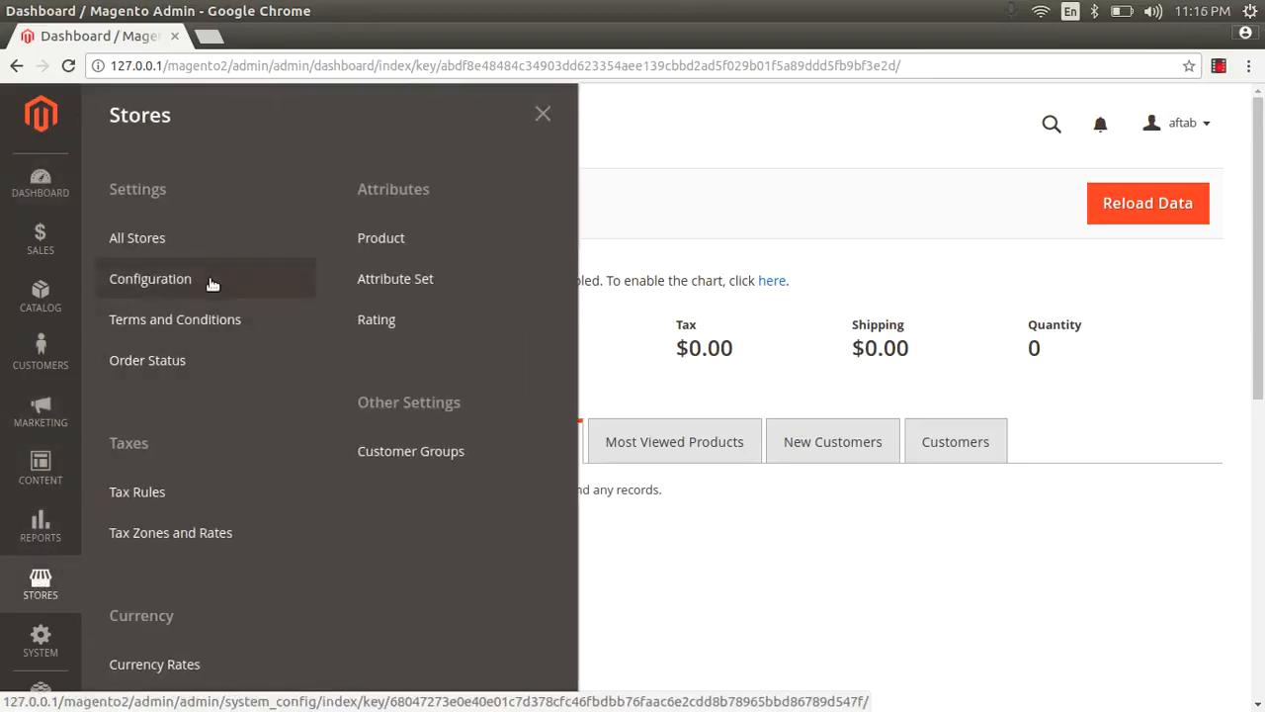
{"action": "left_click", "coordinate": [166, 282]}
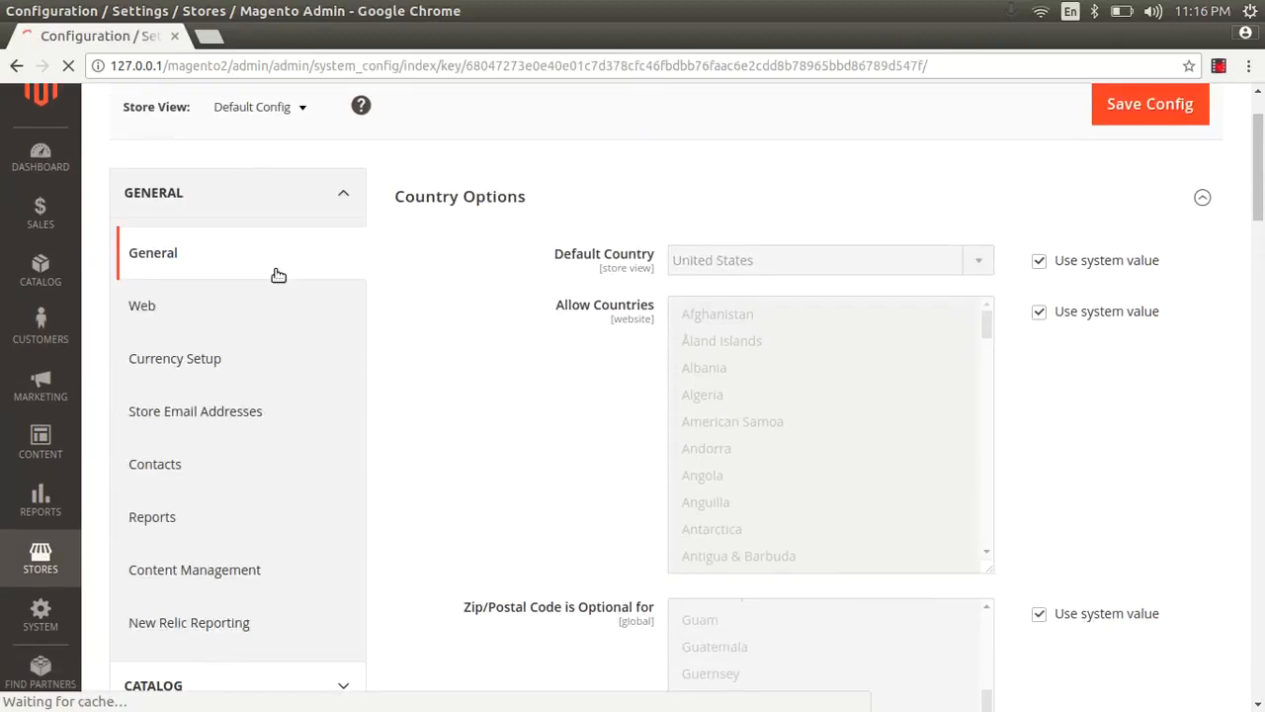
{"action": "scroll", "coordinate": [246, 364], "scroll_direction": "down", "scroll_amount": 4}
{"action": "left_click", "coordinate": [236, 400]}
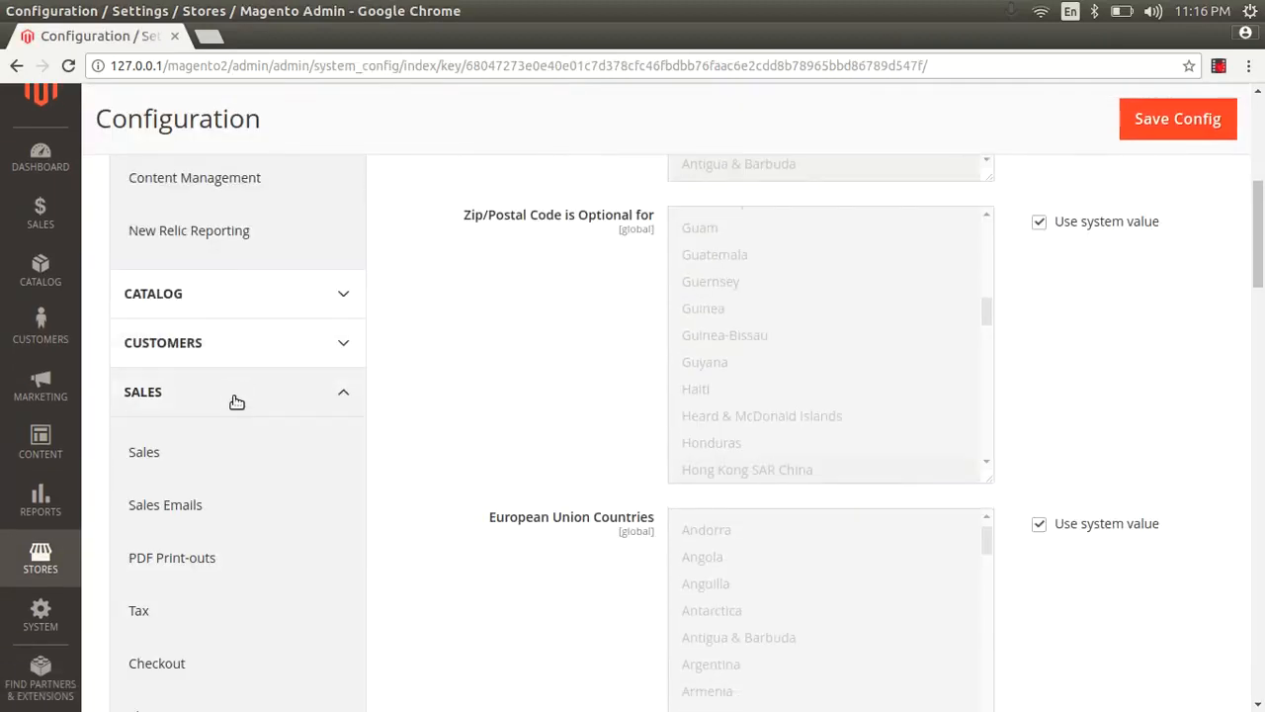
{"action": "scroll", "coordinate": [237, 399], "scroll_direction": "down", "scroll_amount": 3}
{"action": "left_click", "coordinate": [200, 425]}
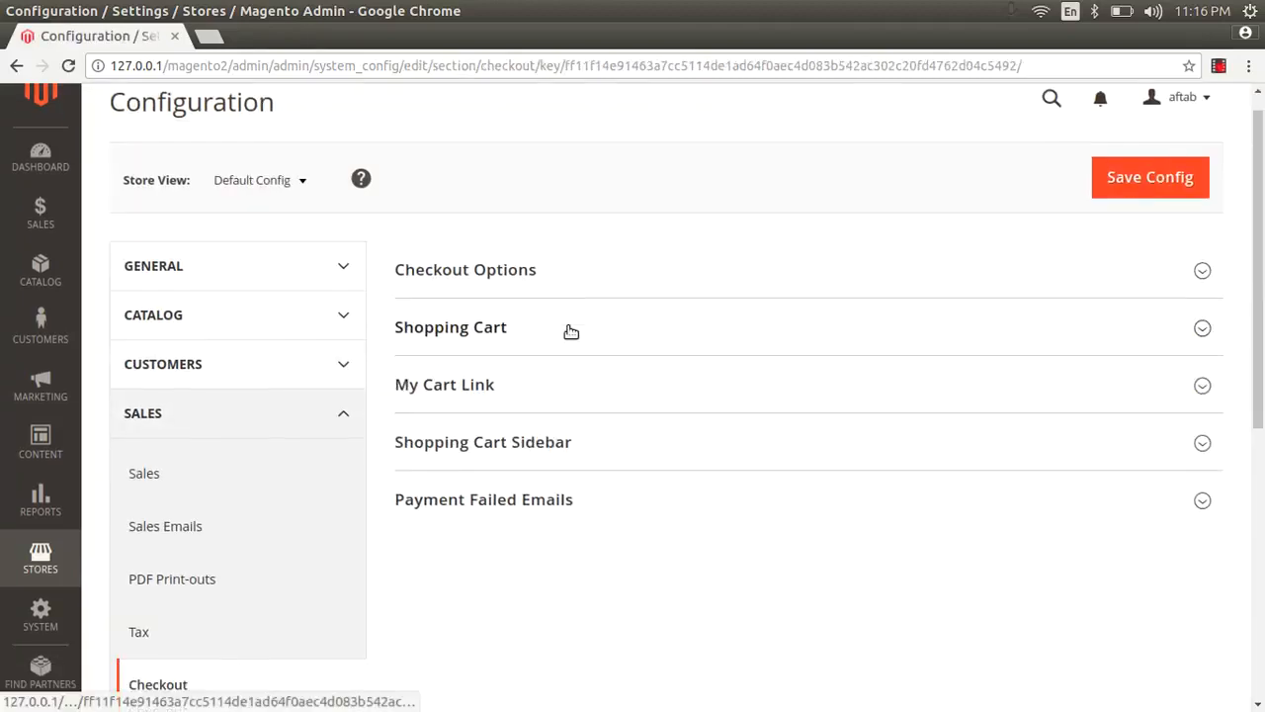
{"action": "scroll", "coordinate": [570, 331], "scroll_direction": "down", "scroll_amount": 3}
{"action": "left_click", "coordinate": [510, 184]}
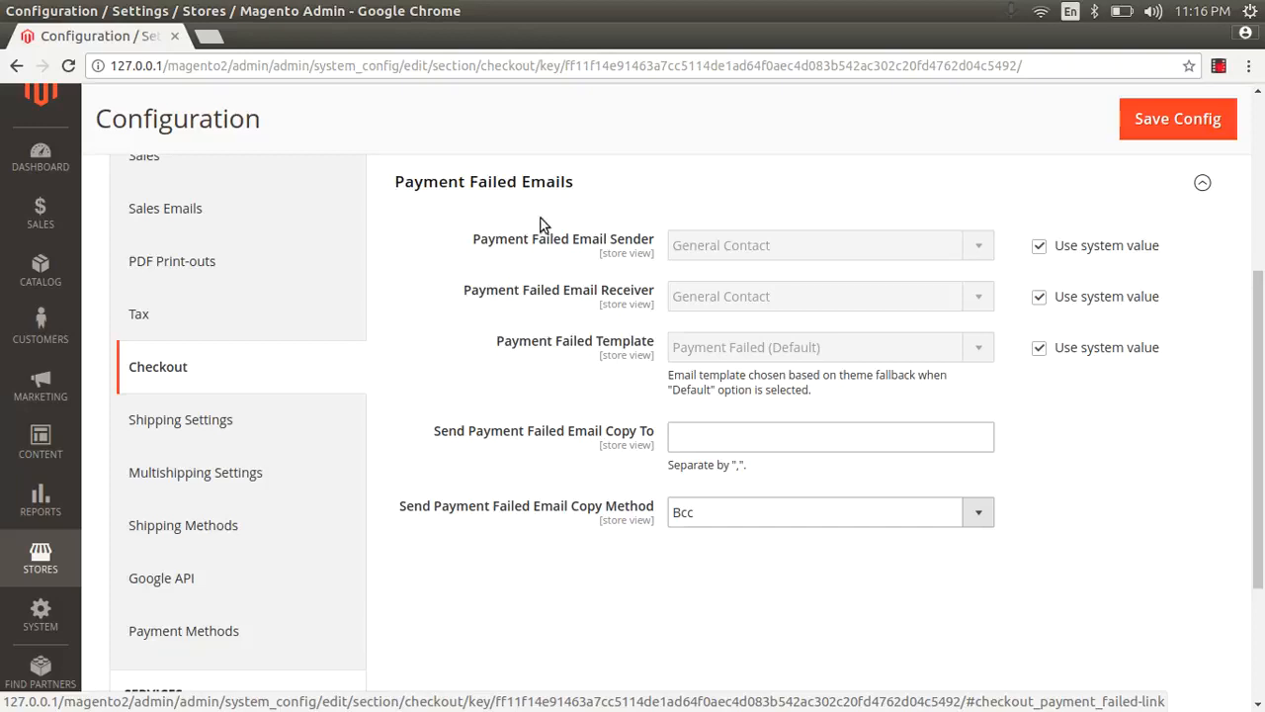
Step: Override the system value of the Payment Failed Email Sender and set it to Sales Representative
{"action": "left_click", "coordinate": [1040, 246]}
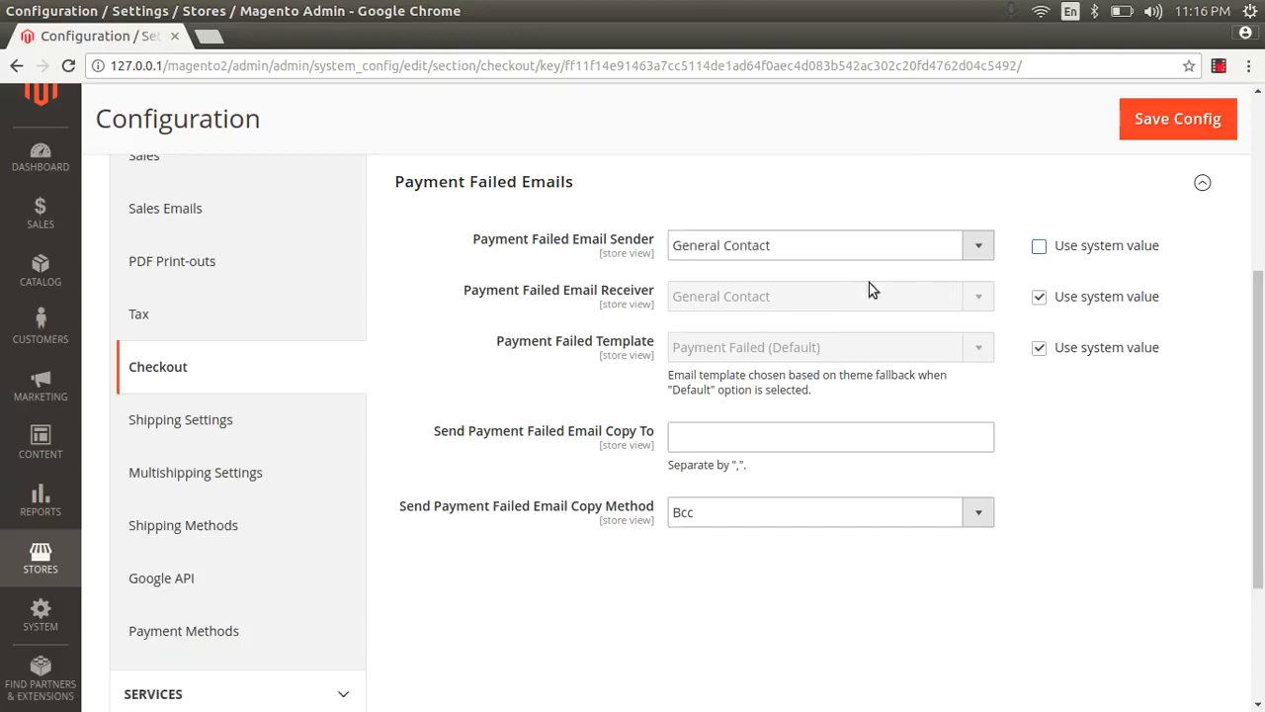
{"action": "left_click", "coordinate": [811, 248]}
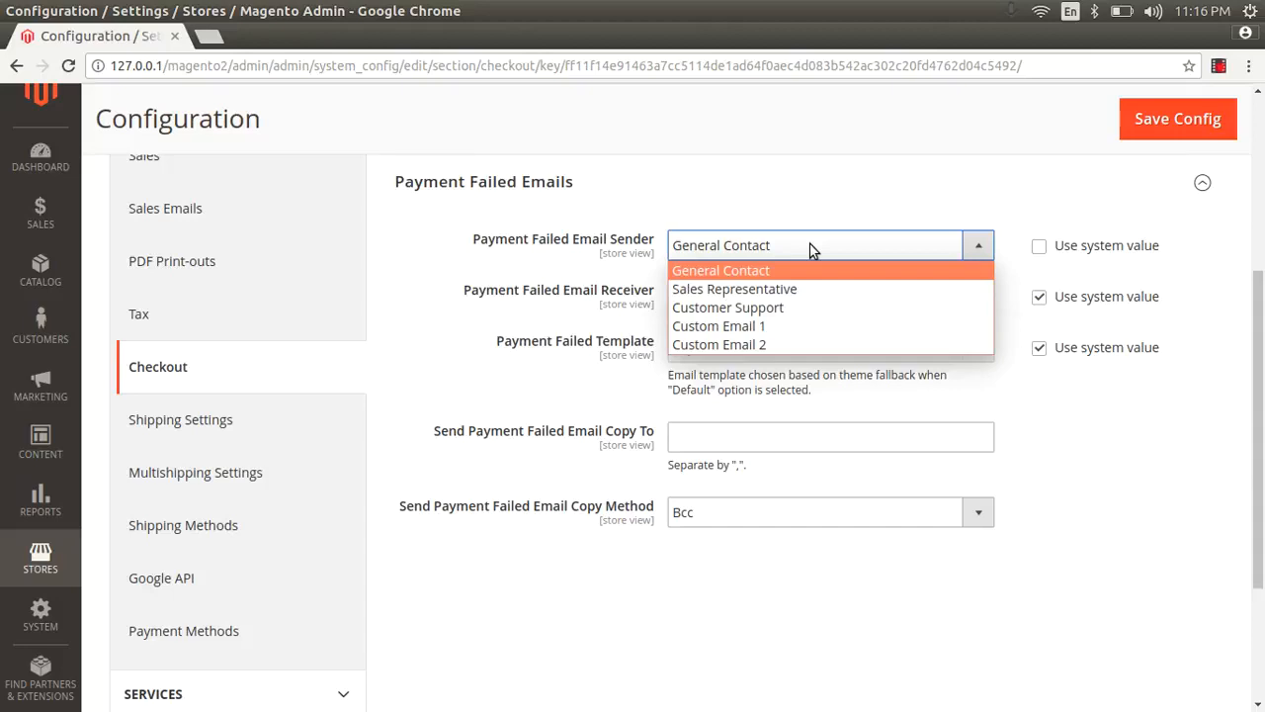
{"action": "left_click", "coordinate": [765, 288]}
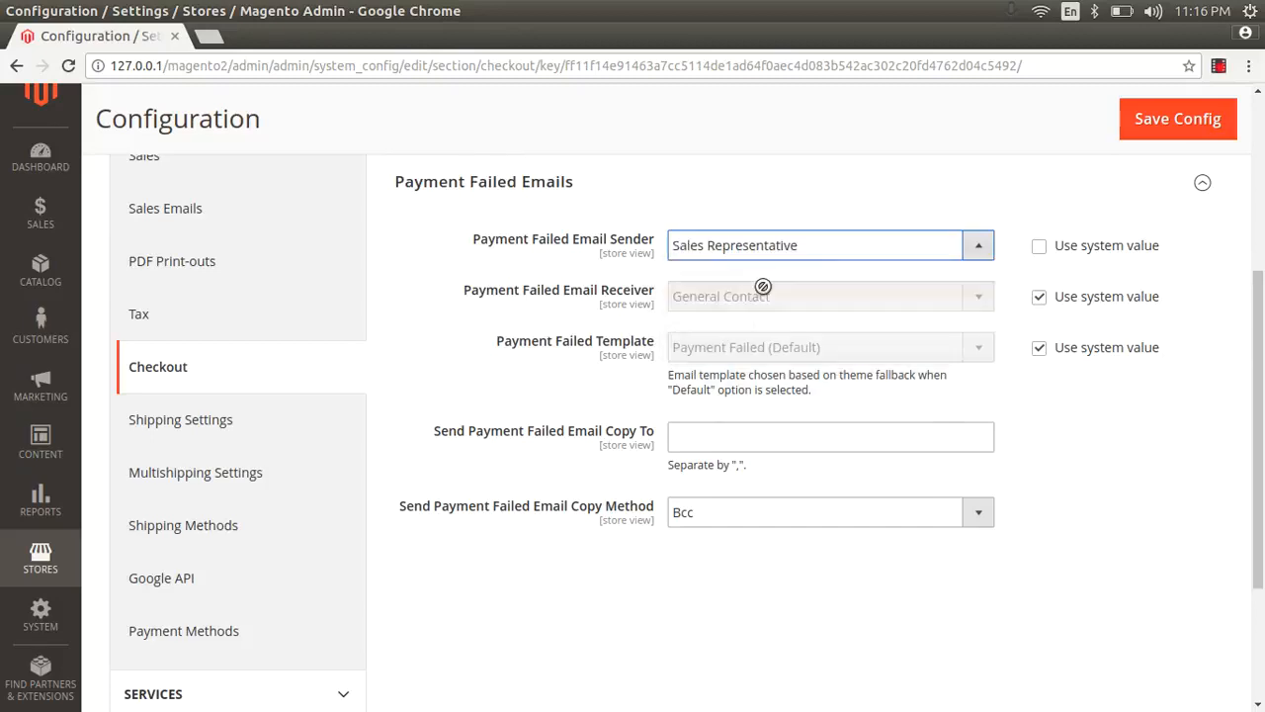
Step: Override the system value of the Payment Failed Email Receiver, setting it to Sales Representative and reselecting Sales Representative as the sender
{"action": "left_click", "coordinate": [1039, 297]}
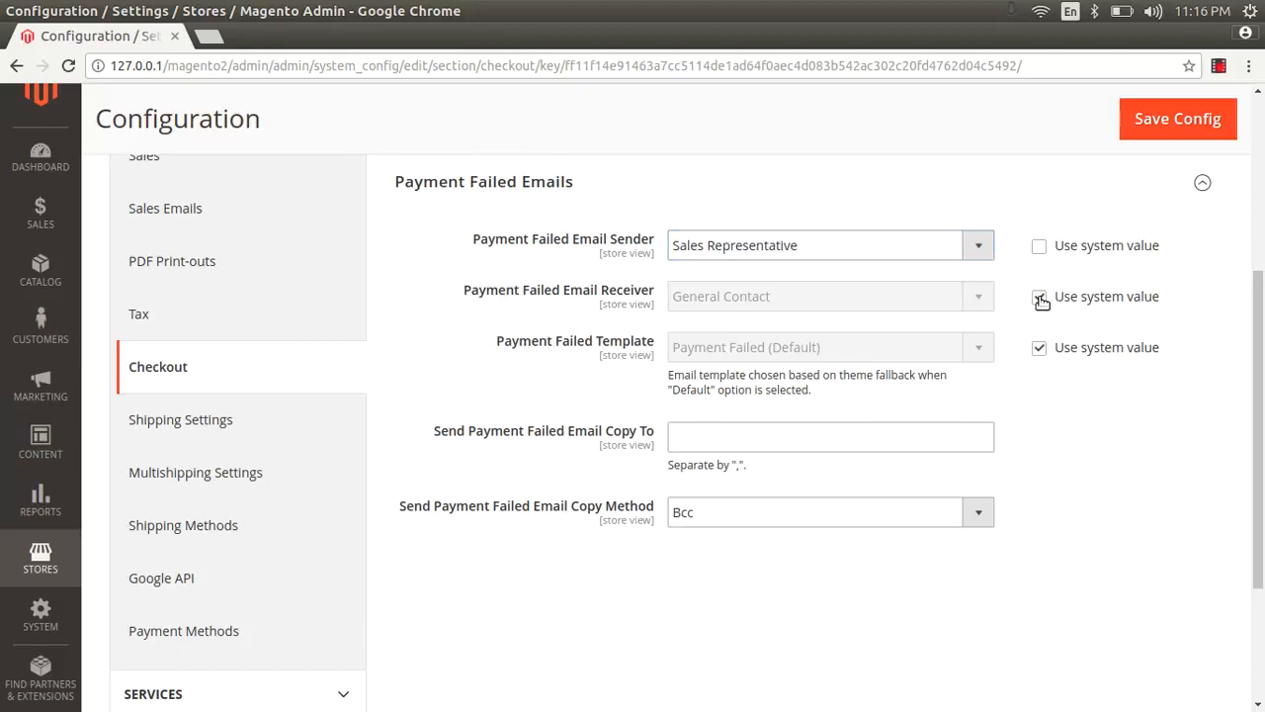
{"action": "left_click", "coordinate": [817, 295]}
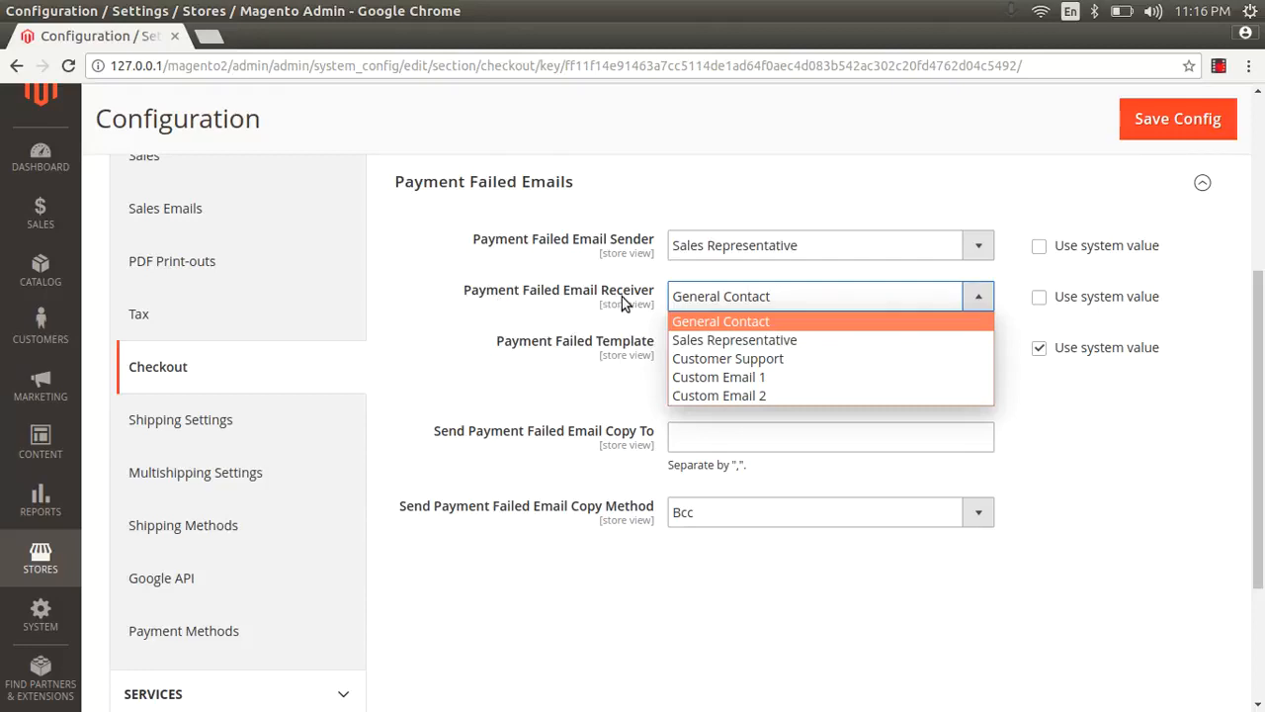
{"action": "left_click", "coordinate": [706, 252]}
{"action": "left_click", "coordinate": [706, 251]}
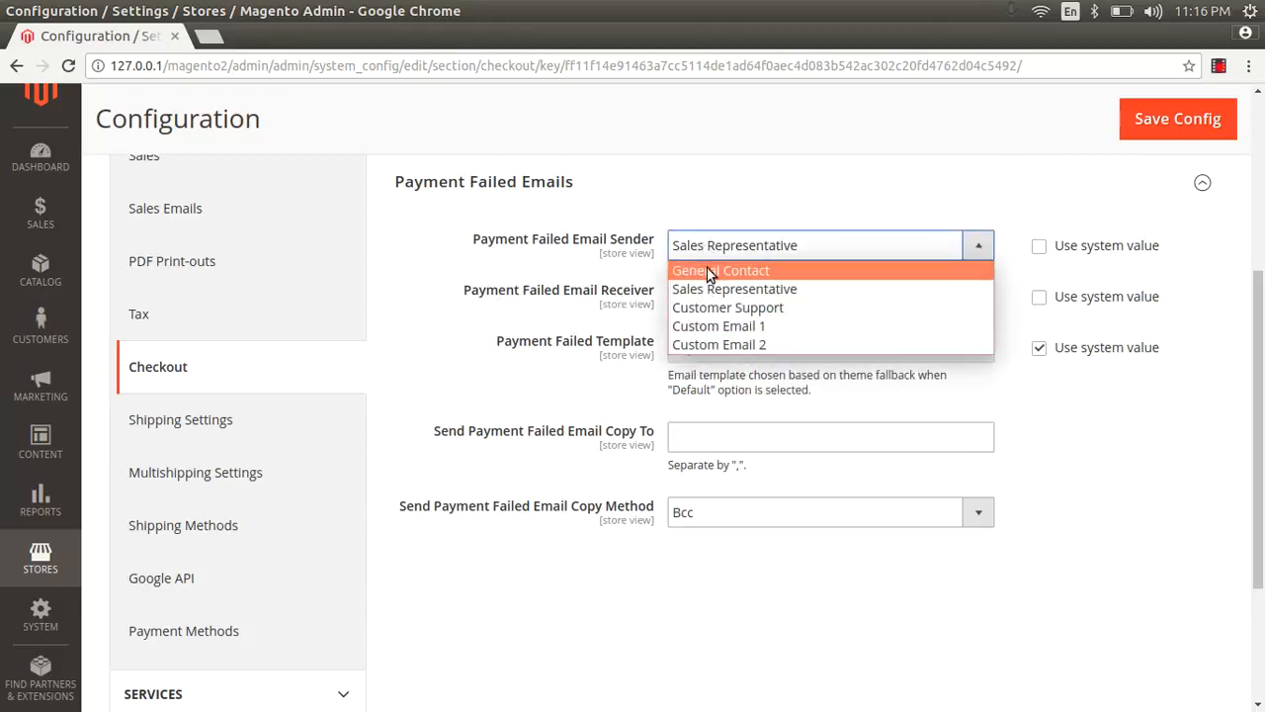
{"action": "left_click", "coordinate": [708, 271]}
{"action": "left_click", "coordinate": [706, 248]}
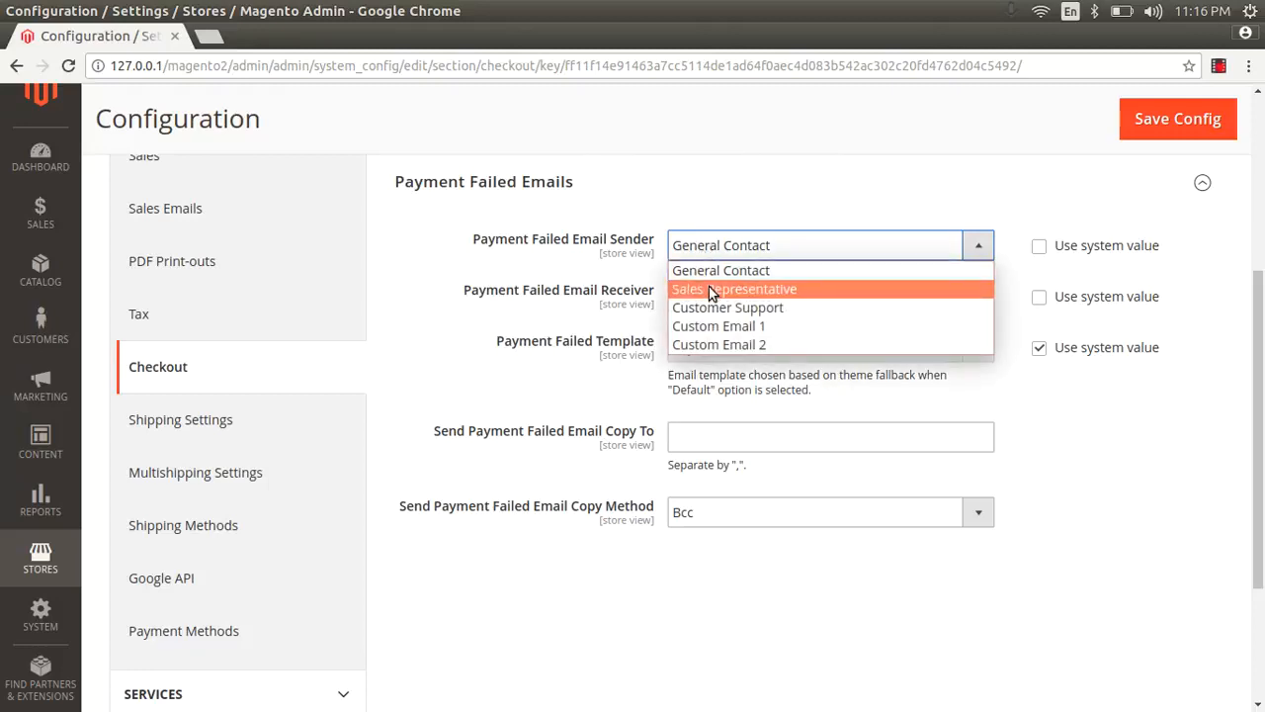
{"action": "left_click", "coordinate": [708, 290]}
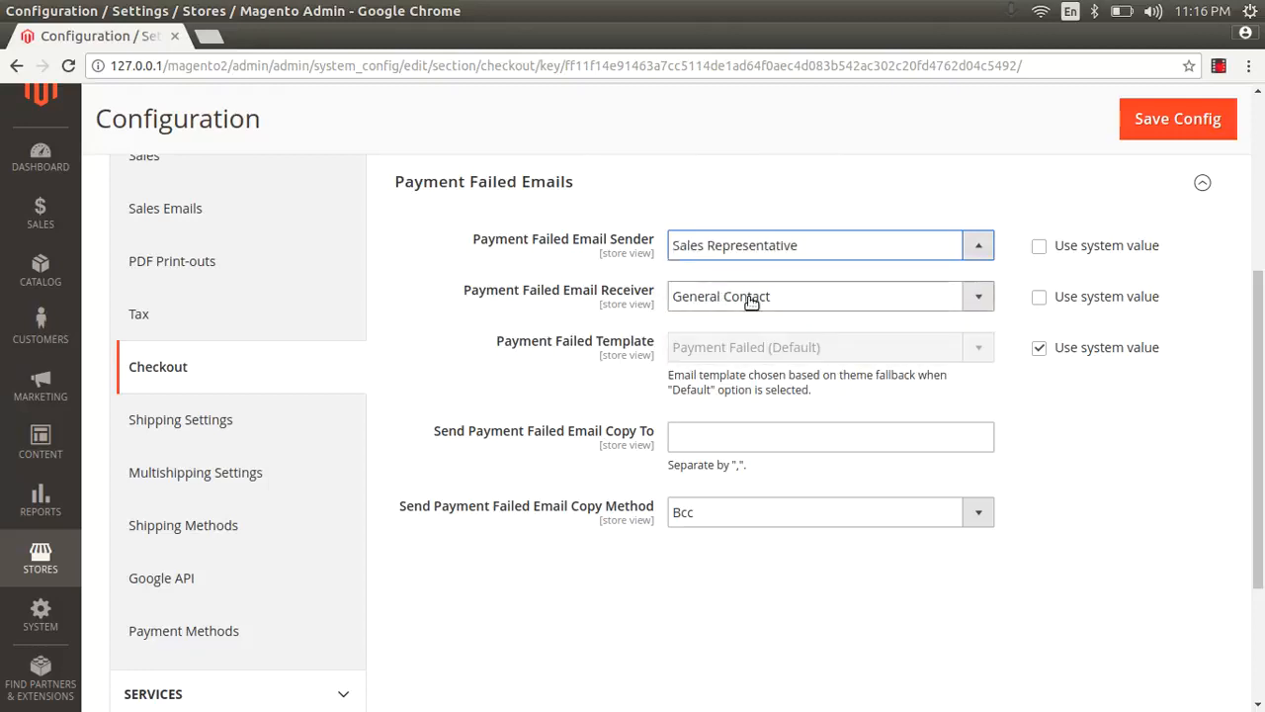
{"action": "left_click", "coordinate": [863, 297]}
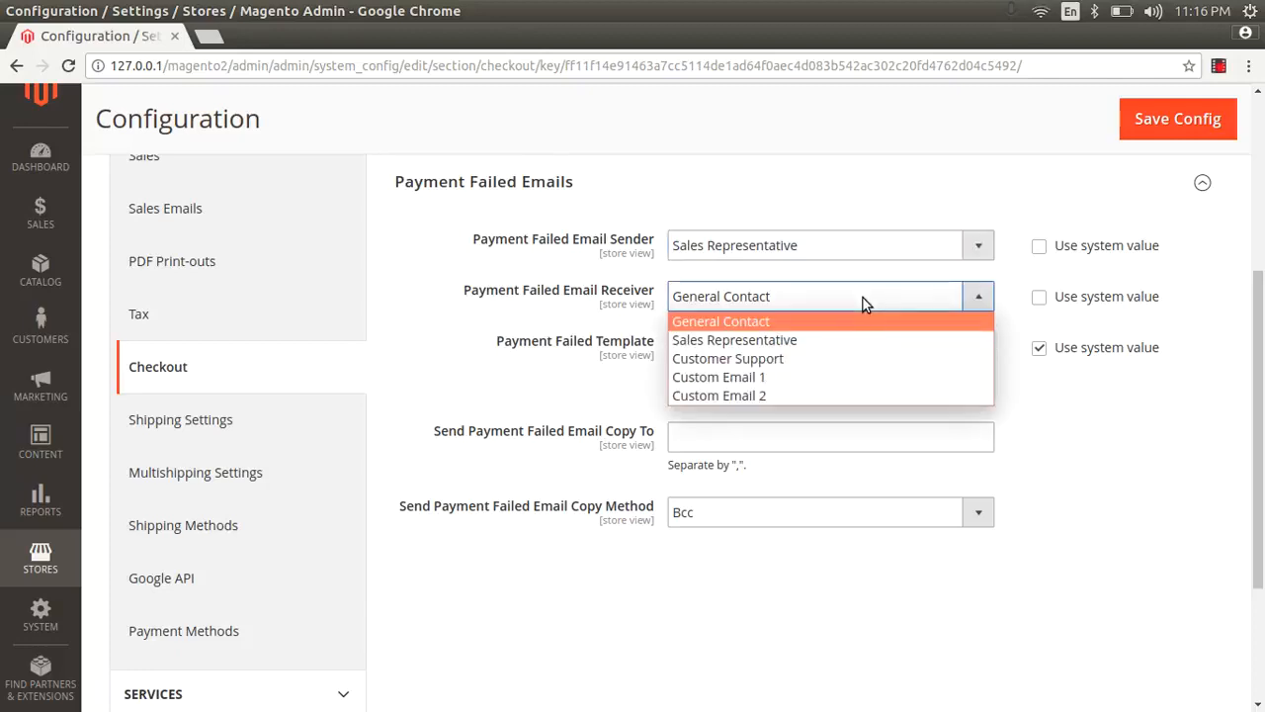
{"action": "left_click", "coordinate": [782, 341]}
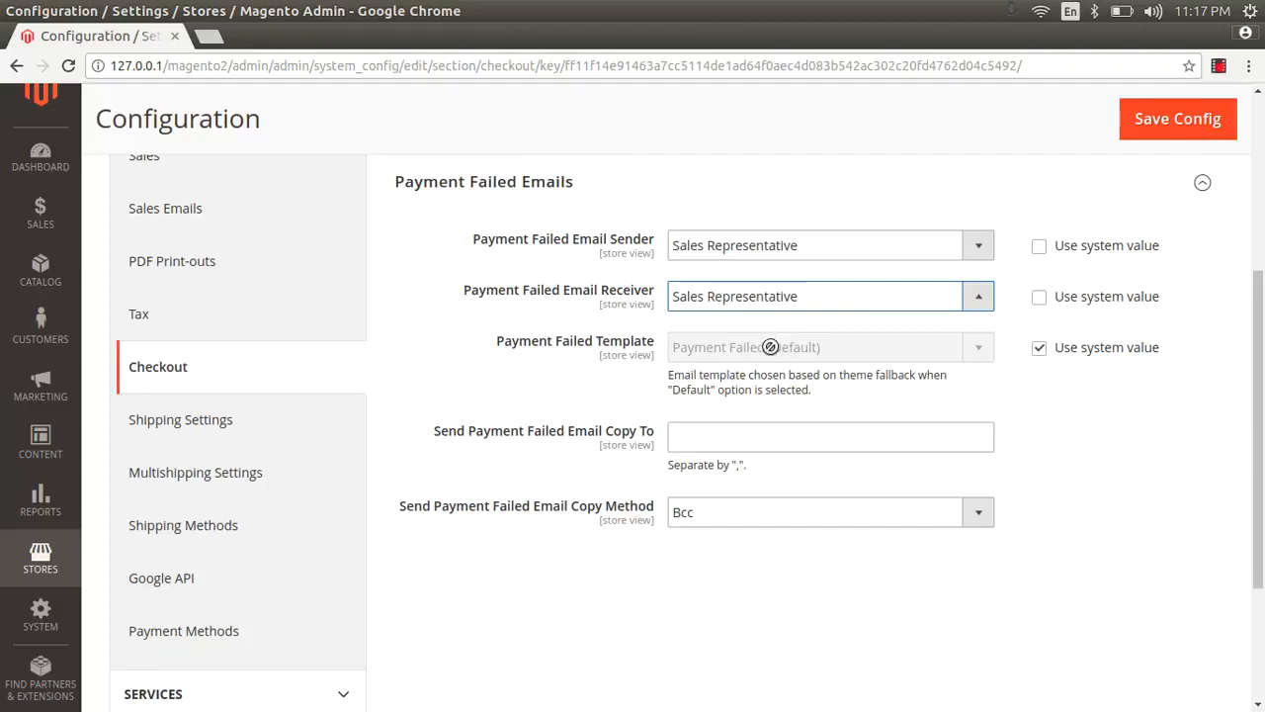
Step: Override the system value of the Payment Failed Template, pick Payment Failed (Default) and reopen the template choices
{"action": "left_click", "coordinate": [1039, 348]}
{"action": "left_click", "coordinate": [809, 346]}
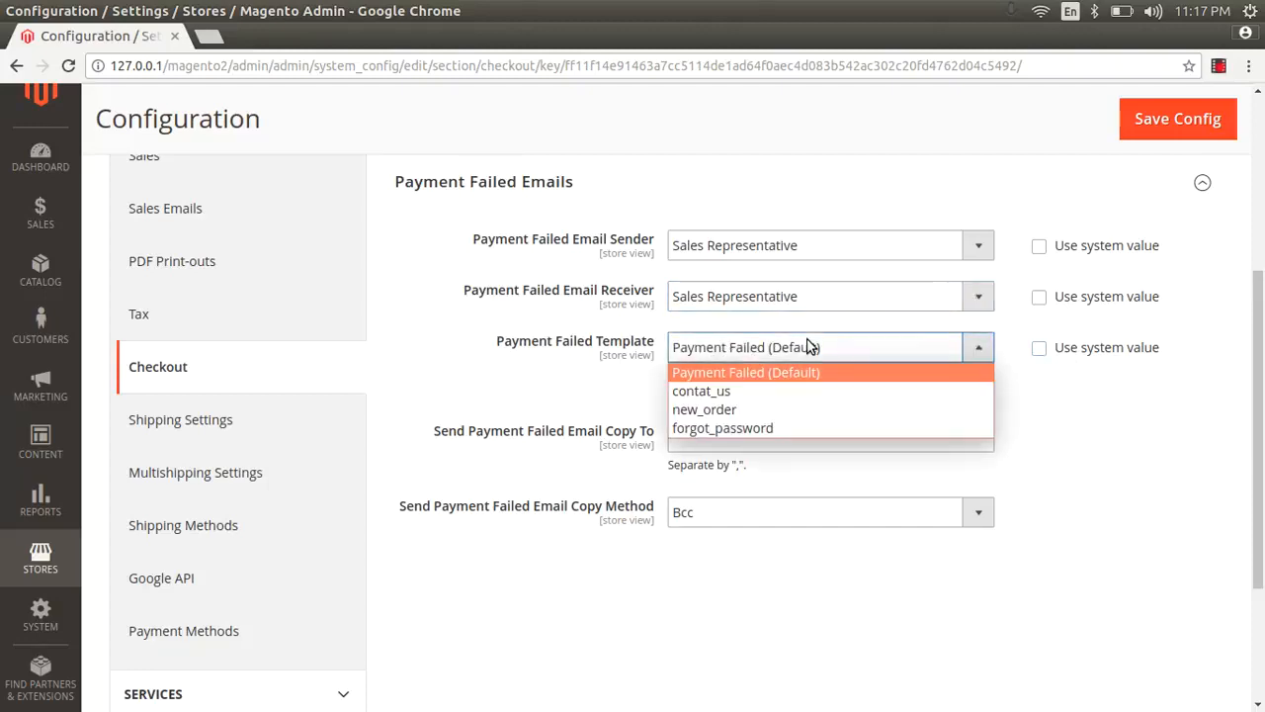
{"action": "left_click", "coordinate": [772, 377]}
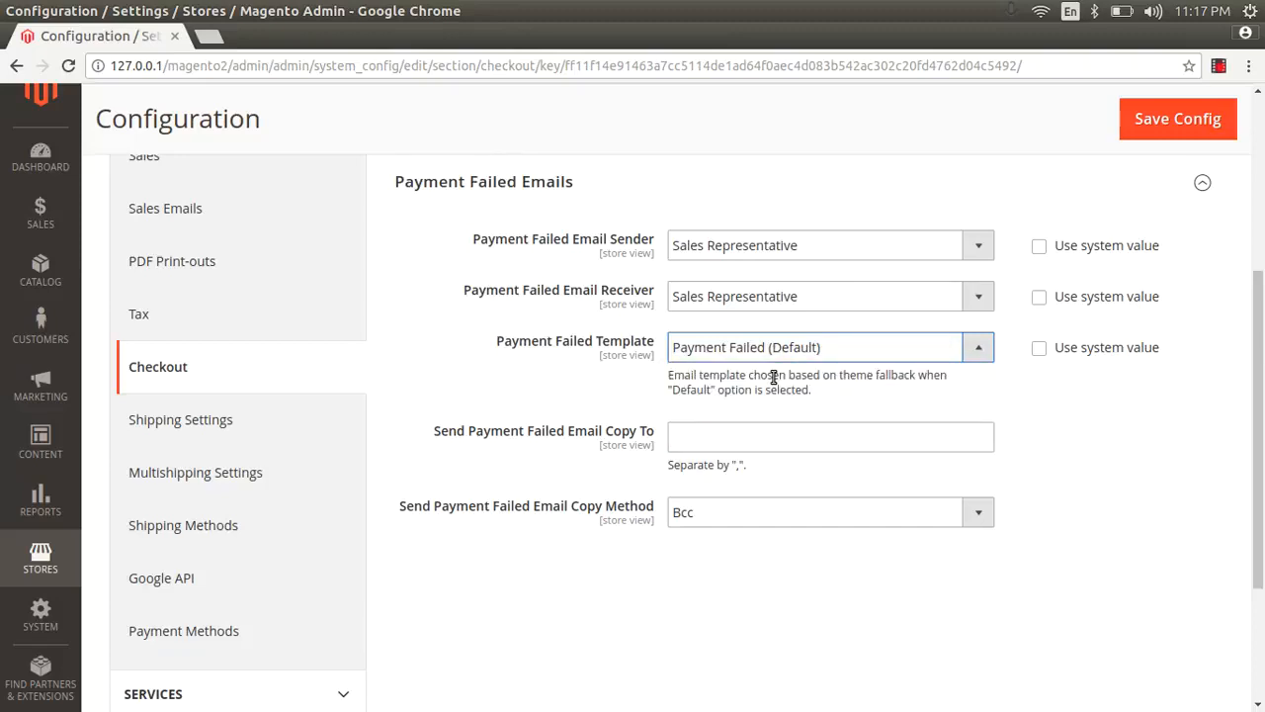
{"action": "left_click", "coordinate": [762, 349]}
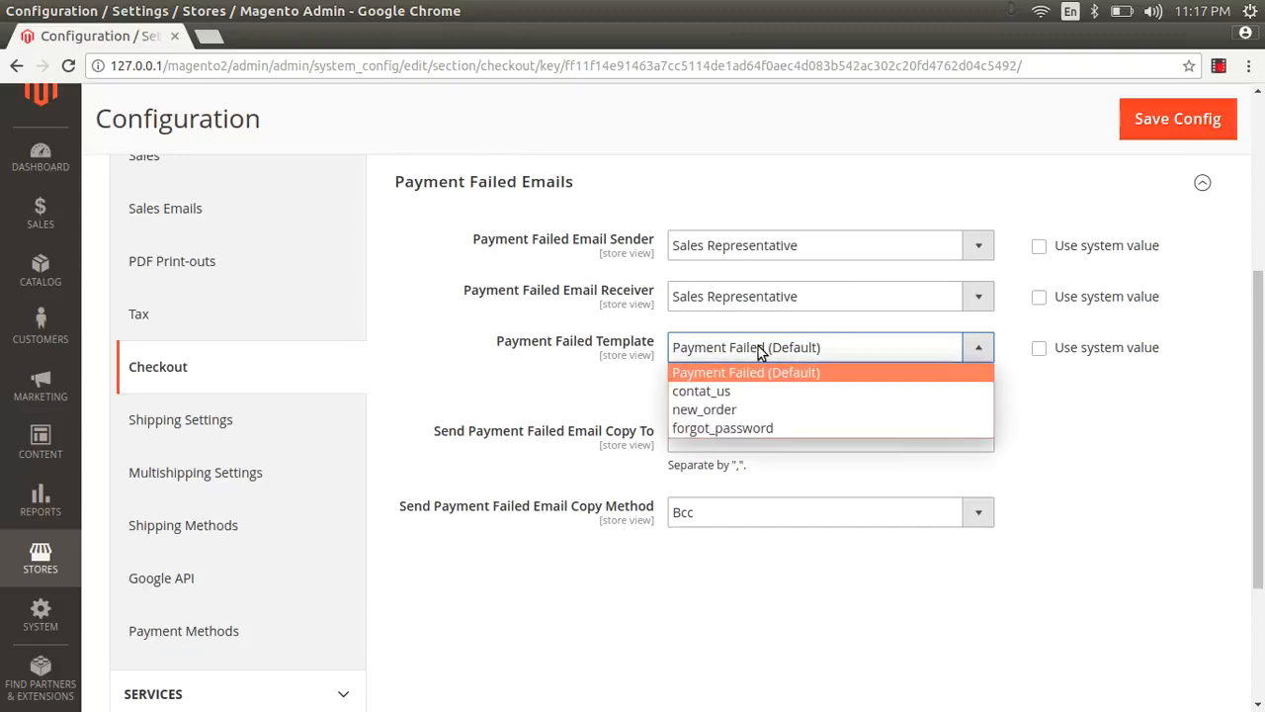
Step: Open the marketing Email Templates list in a separate browser tab and switch to it
{"action": "left_click", "coordinate": [27, 391]}
{"action": "left_click", "coordinate": [38, 388]}
{"action": "right_click", "coordinate": [161, 383]}
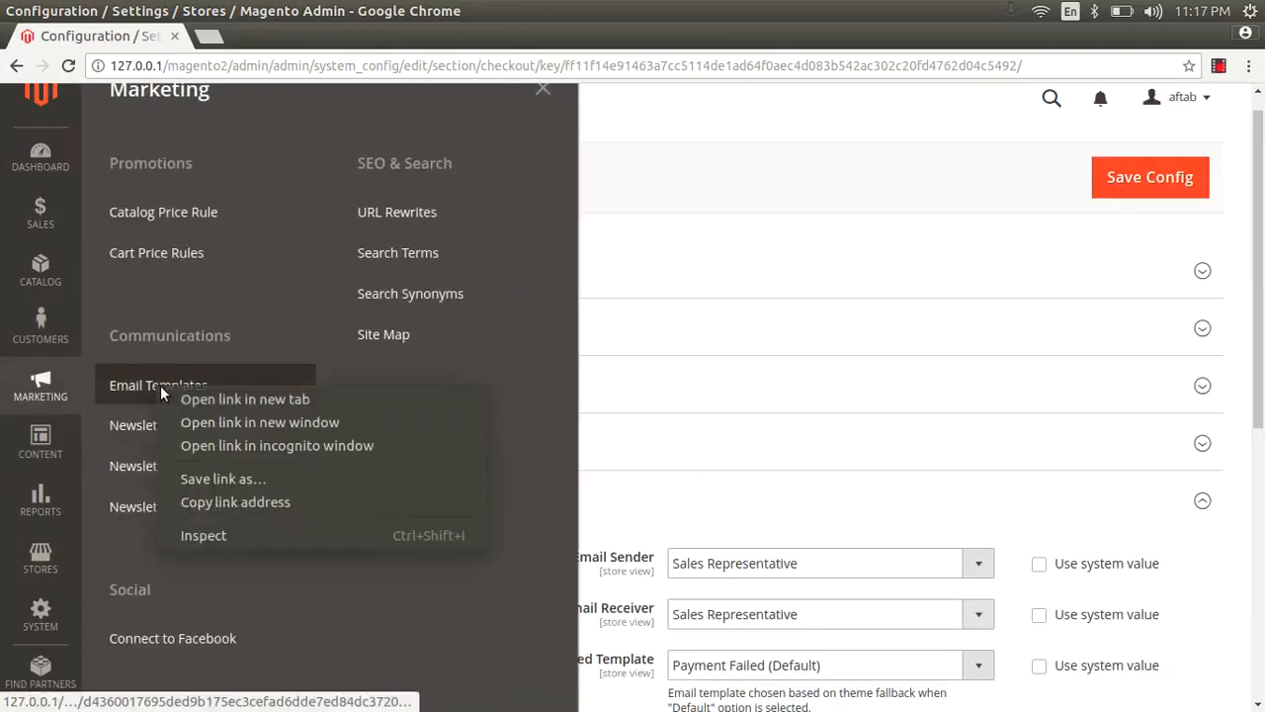
{"action": "left_click", "coordinate": [241, 401]}
{"action": "left_click", "coordinate": [267, 39]}
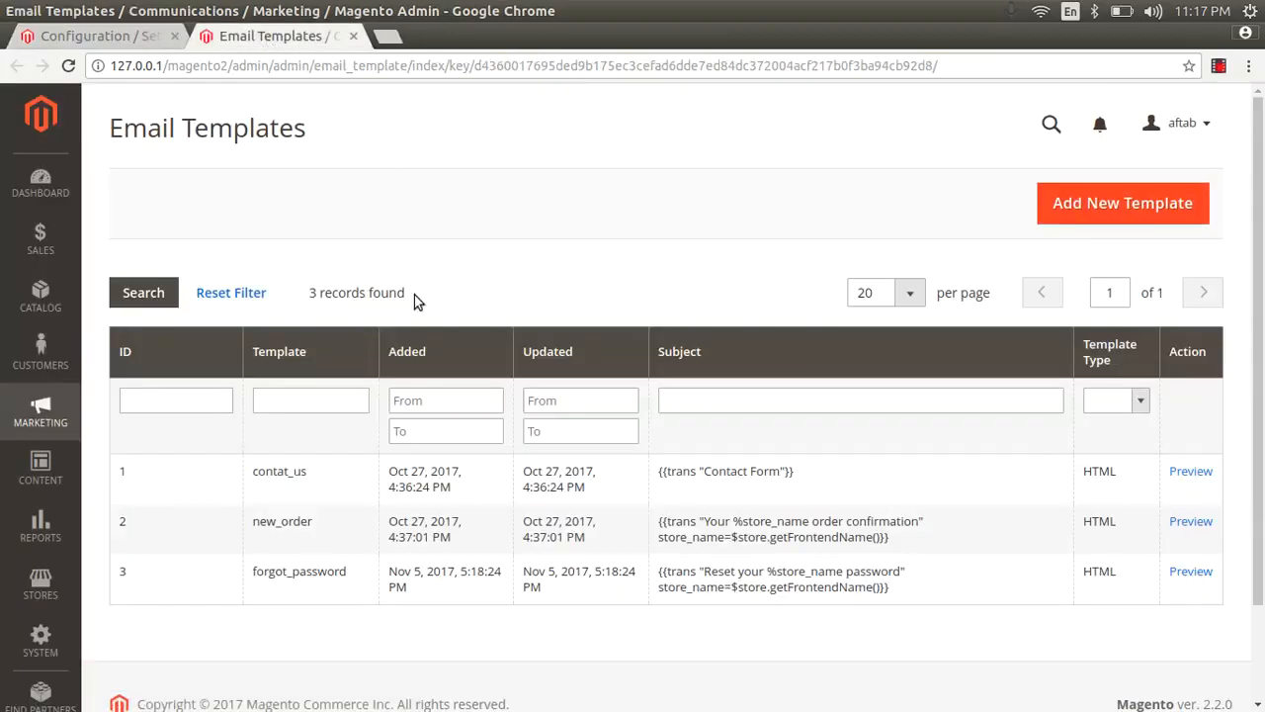
Step: Add a new email template and load the default Payment Failed template from Magento_Checkout into it
{"action": "left_click", "coordinate": [1104, 204]}
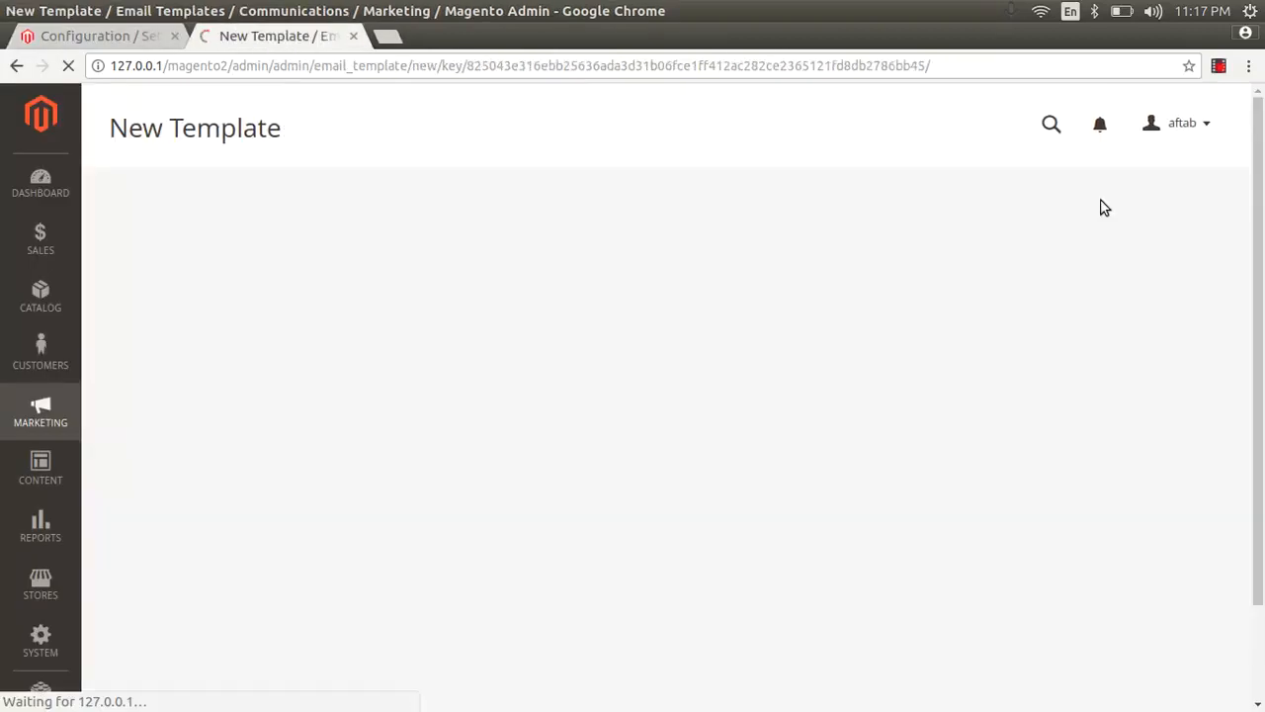
{"action": "left_click", "coordinate": [516, 331]}
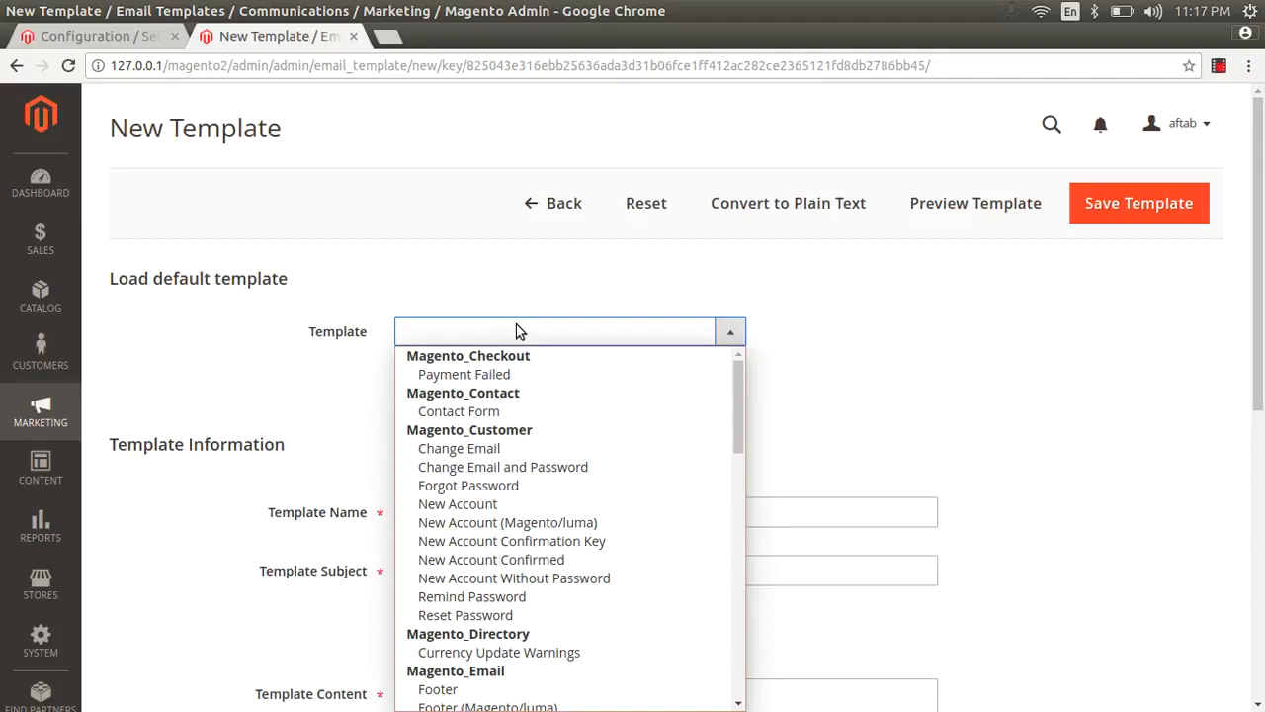
{"action": "left_click", "coordinate": [511, 376]}
{"action": "left_click", "coordinate": [488, 392]}
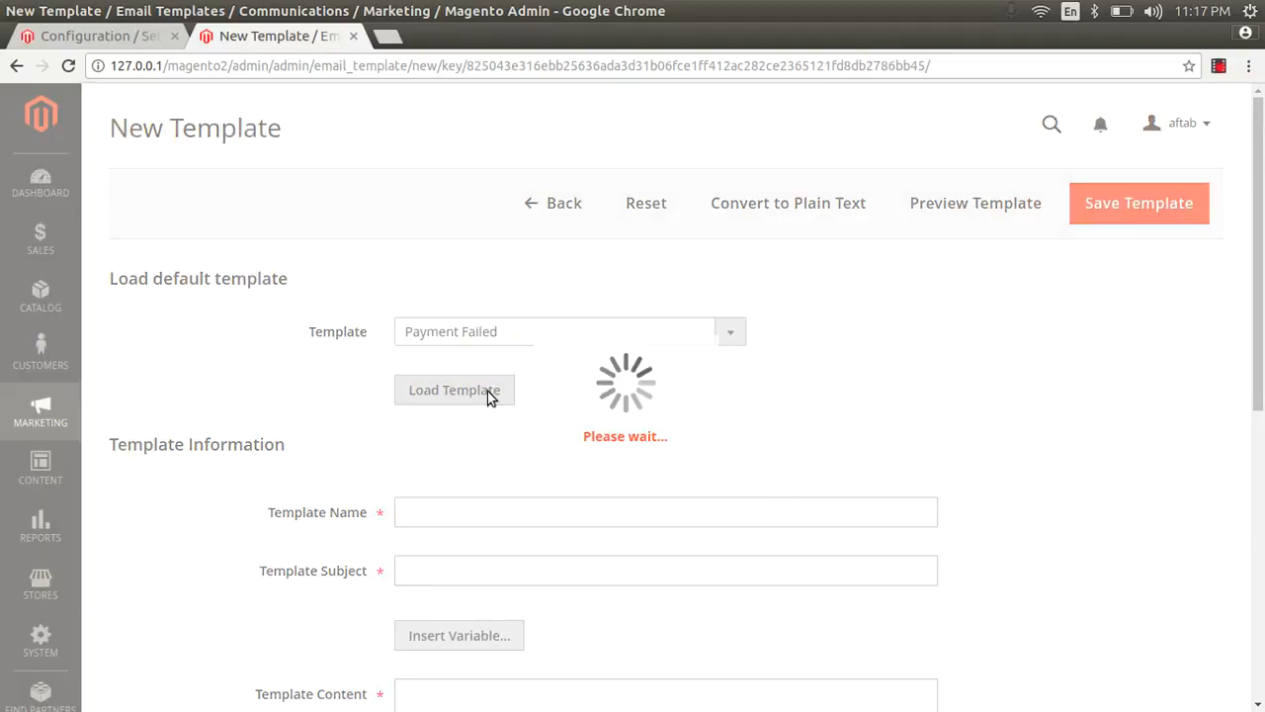
Step: Name the new email template "custom-payment-faild", check its loaded content and save the template
{"action": "left_click", "coordinate": [493, 559]}
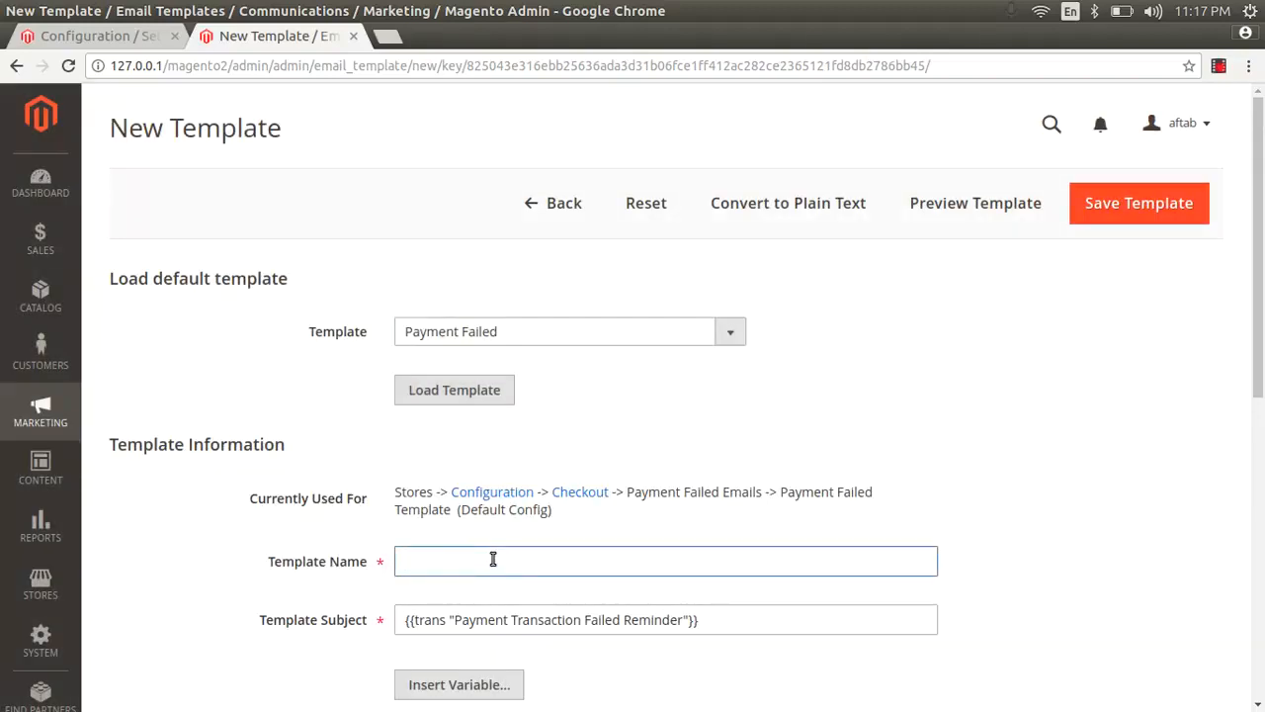
{"action": "type", "text": "custo"}
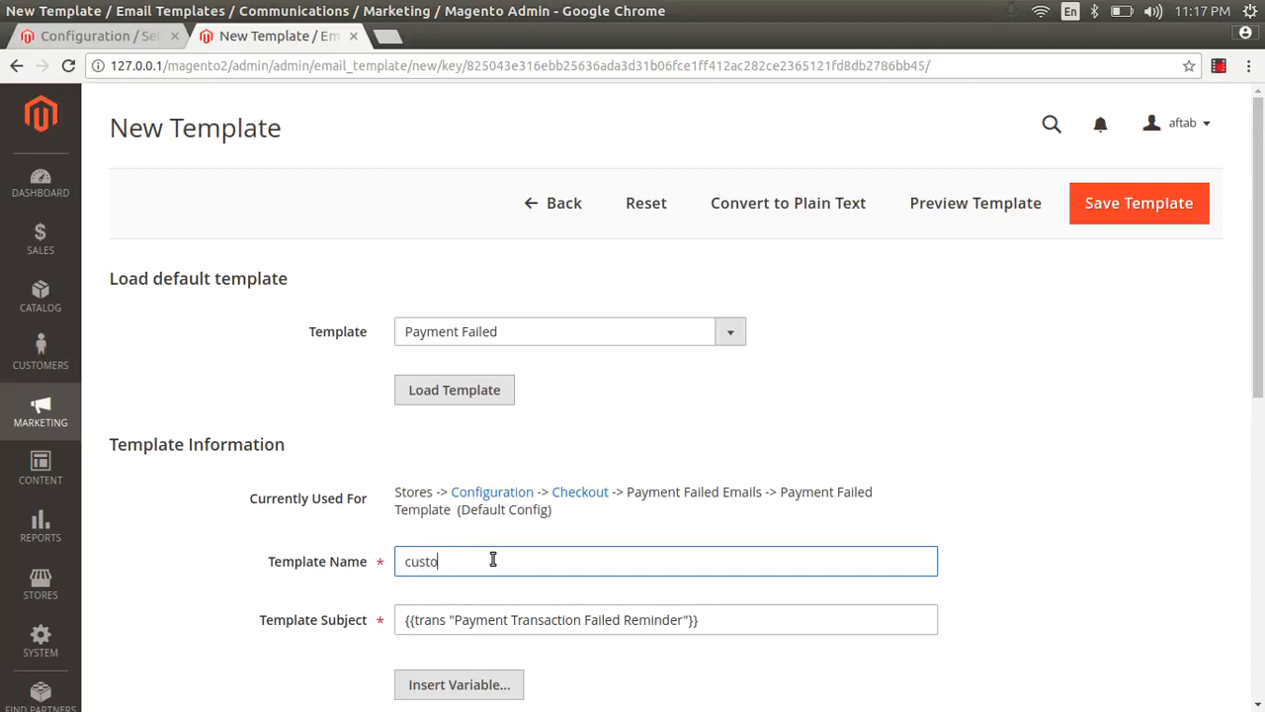
{"action": "type", "text": "m-payment-faild"}
{"action": "scroll", "coordinate": [917, 462], "scroll_direction": "down", "scroll_amount": 3}
{"action": "scroll", "coordinate": [715, 517], "scroll_direction": "down", "scroll_amount": 3}
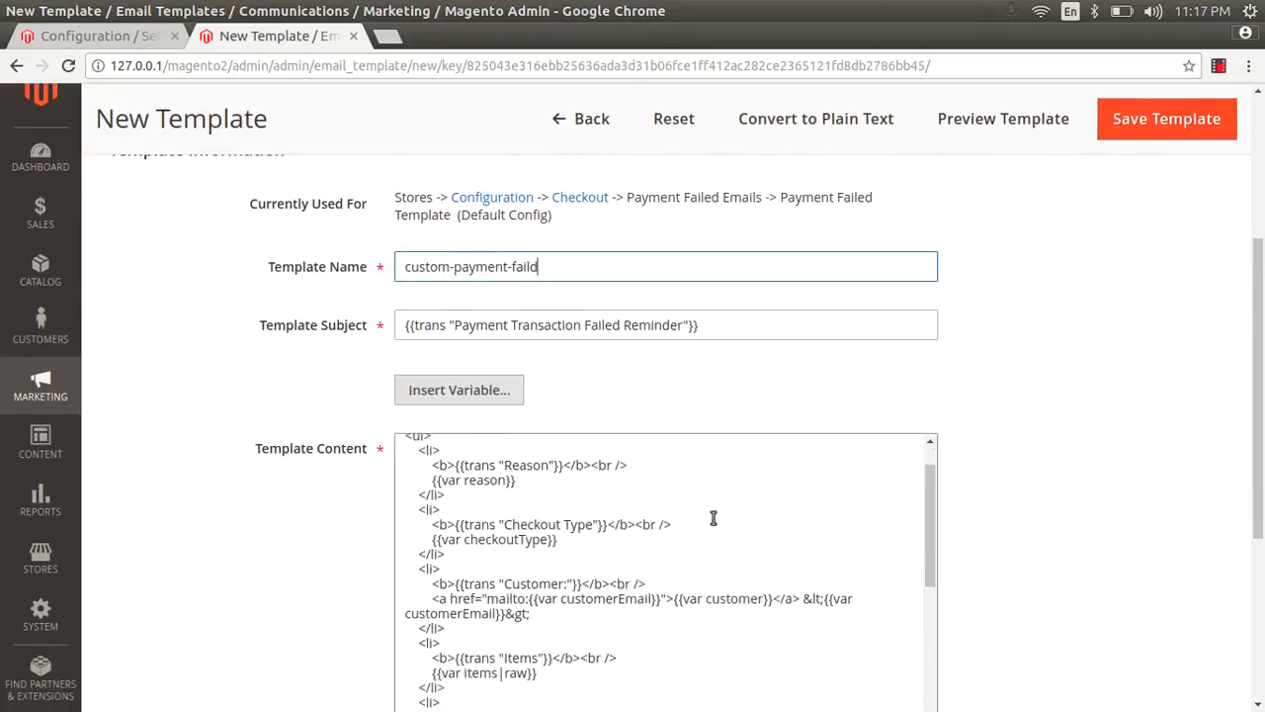
{"action": "left_click", "coordinate": [521, 524]}
{"action": "scroll", "coordinate": [503, 575], "scroll_direction": "down", "scroll_amount": 5}
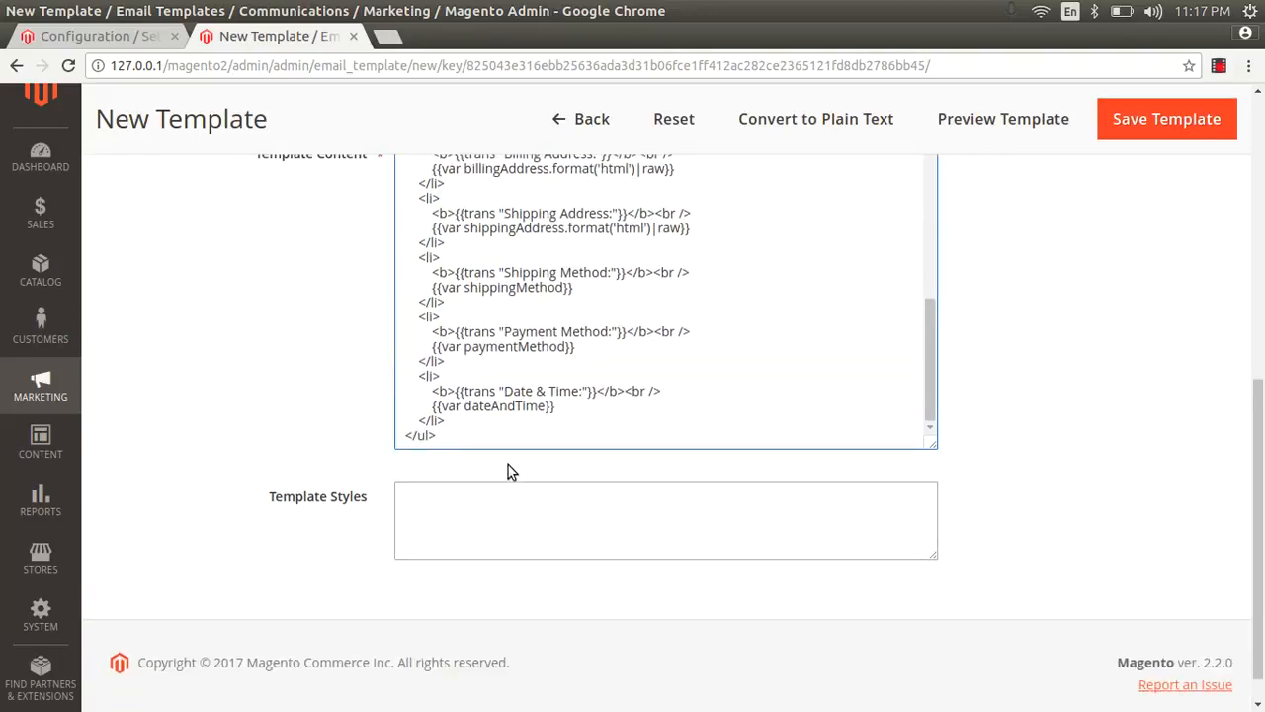
{"action": "scroll", "coordinate": [913, 274], "scroll_direction": "up", "scroll_amount": 4}
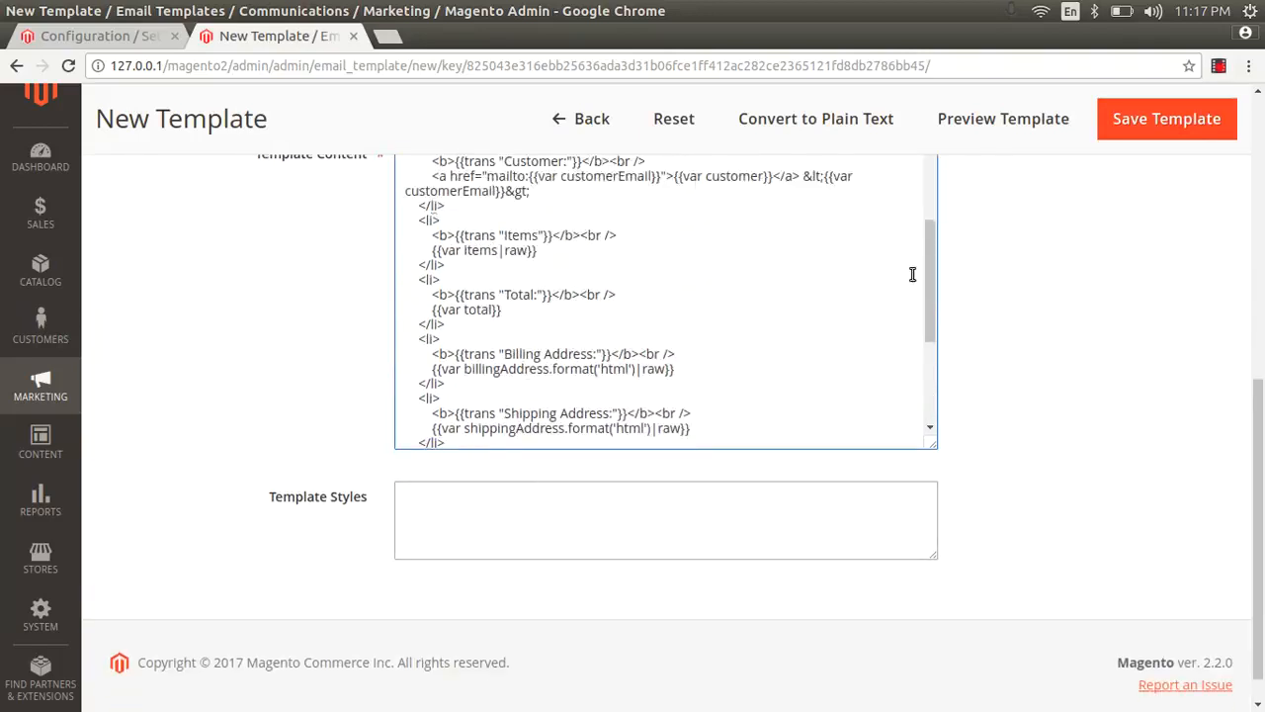
{"action": "left_click", "coordinate": [1144, 130]}
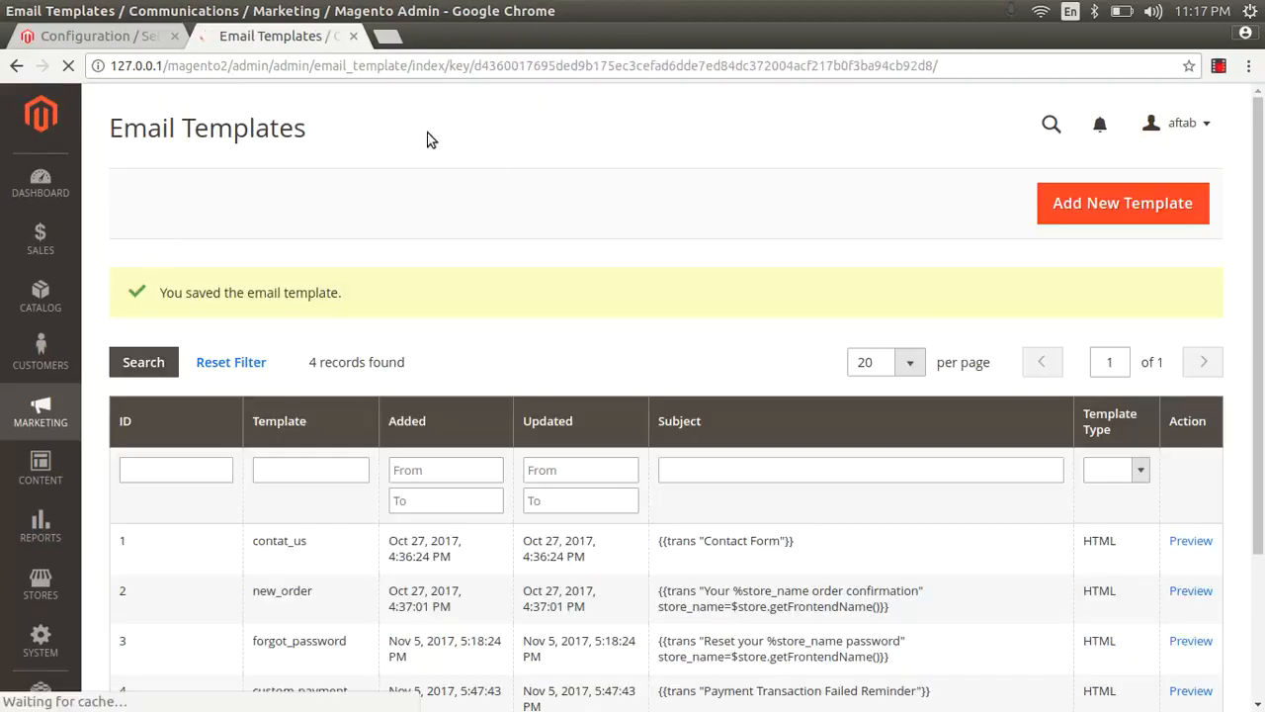
Step: Return to the Configuration tab with freshly reloaded checkout settings and set the Payment Failed Email Sender to Sales Representative instead of the system value
{"action": "left_click", "coordinate": [85, 37]}
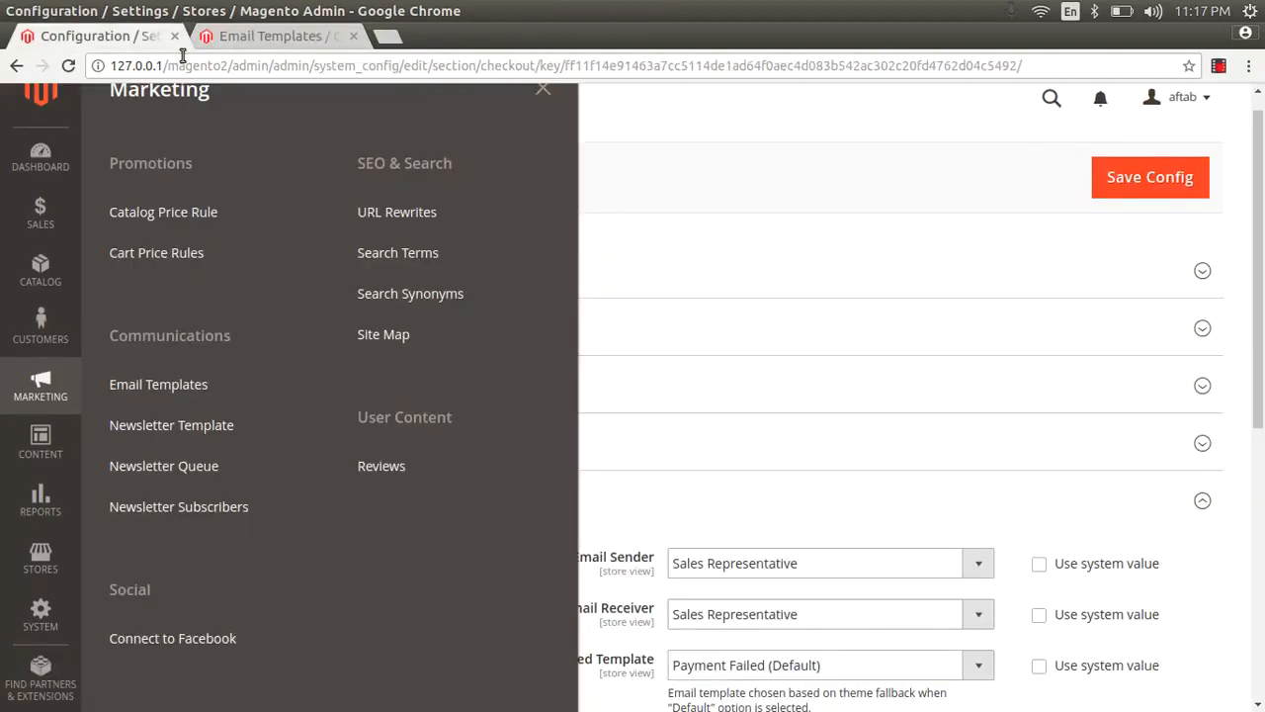
{"action": "left_click", "coordinate": [543, 88]}
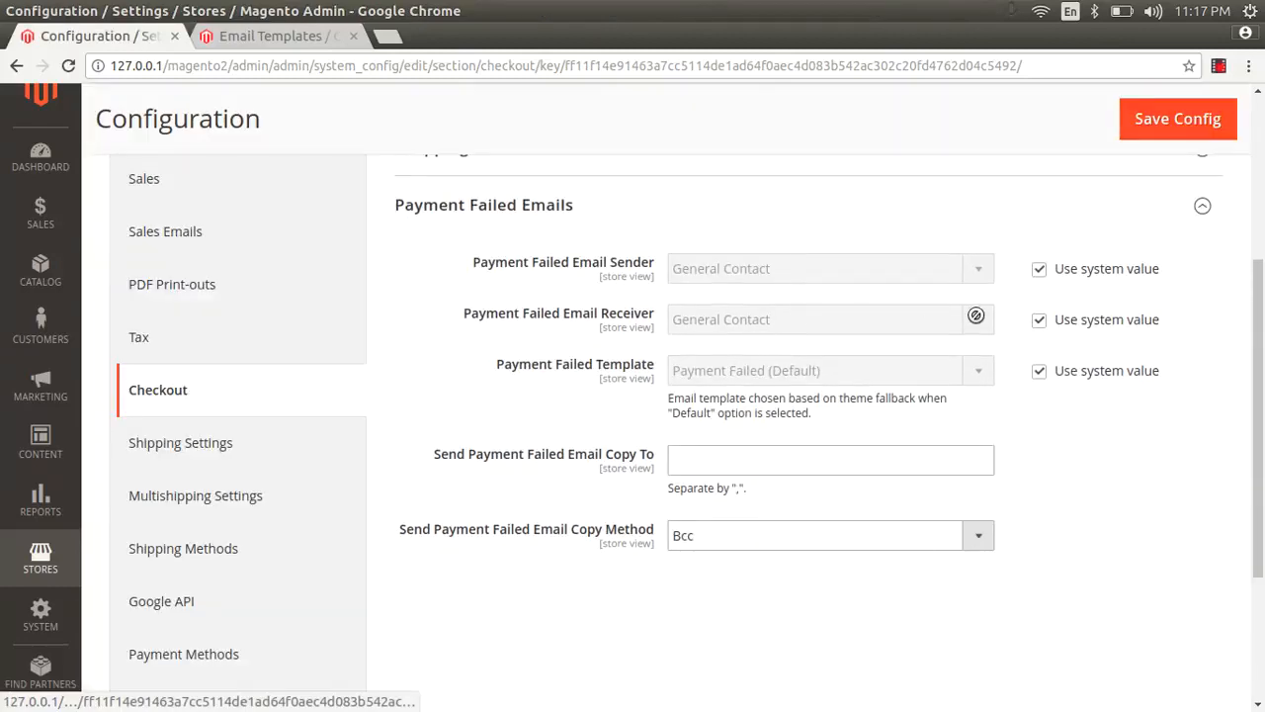
{"action": "left_click", "coordinate": [1037, 273]}
{"action": "left_click", "coordinate": [952, 274]}
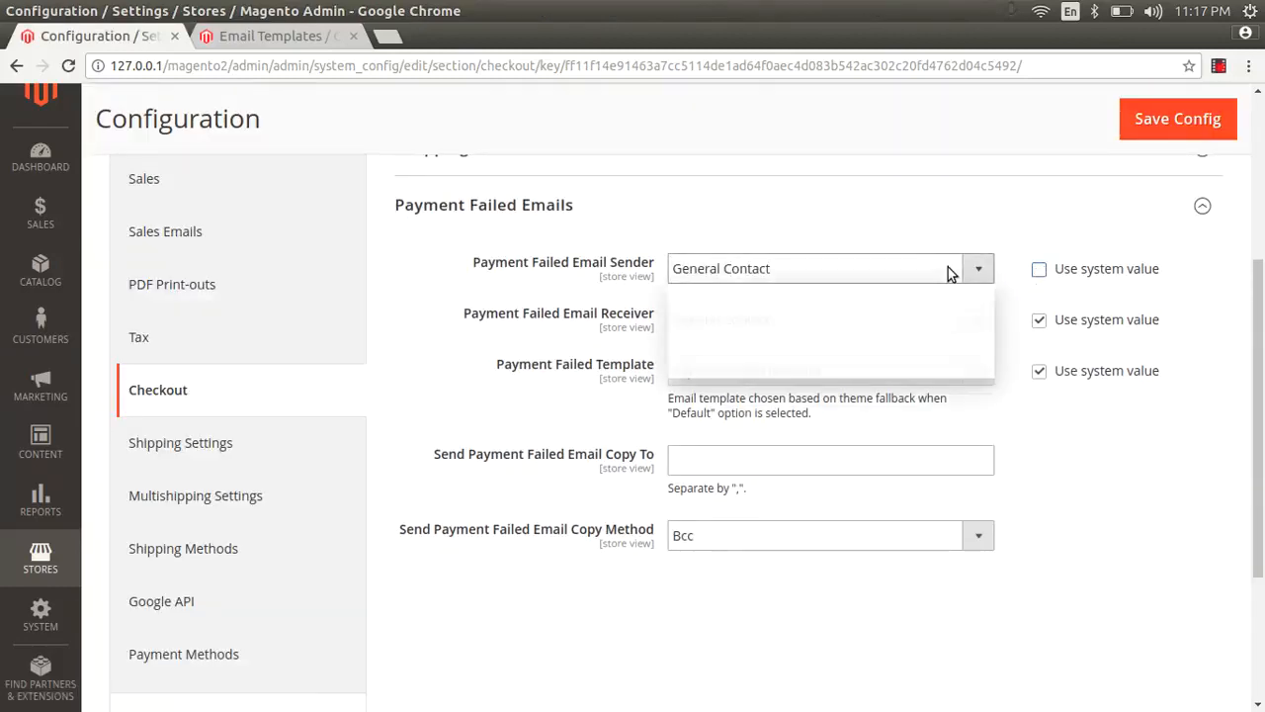
{"action": "left_click", "coordinate": [874, 308]}
Step: Set the Payment Failed Email Receiver to Sales Representative instead of its system value
{"action": "left_click", "coordinate": [1039, 321]}
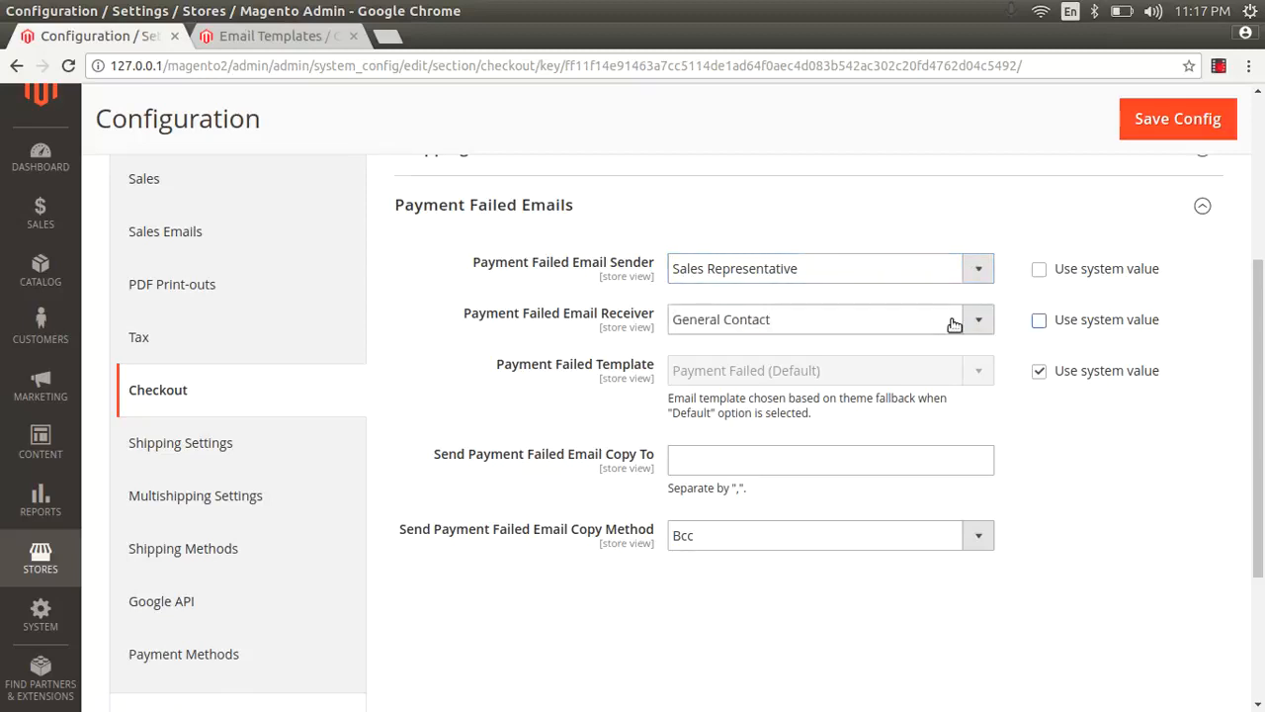
{"action": "left_click", "coordinate": [954, 319]}
{"action": "left_click", "coordinate": [887, 361]}
Step: Set the Payment Failed Template to custom-payment-faild instead of the system value
{"action": "left_click", "coordinate": [1039, 371]}
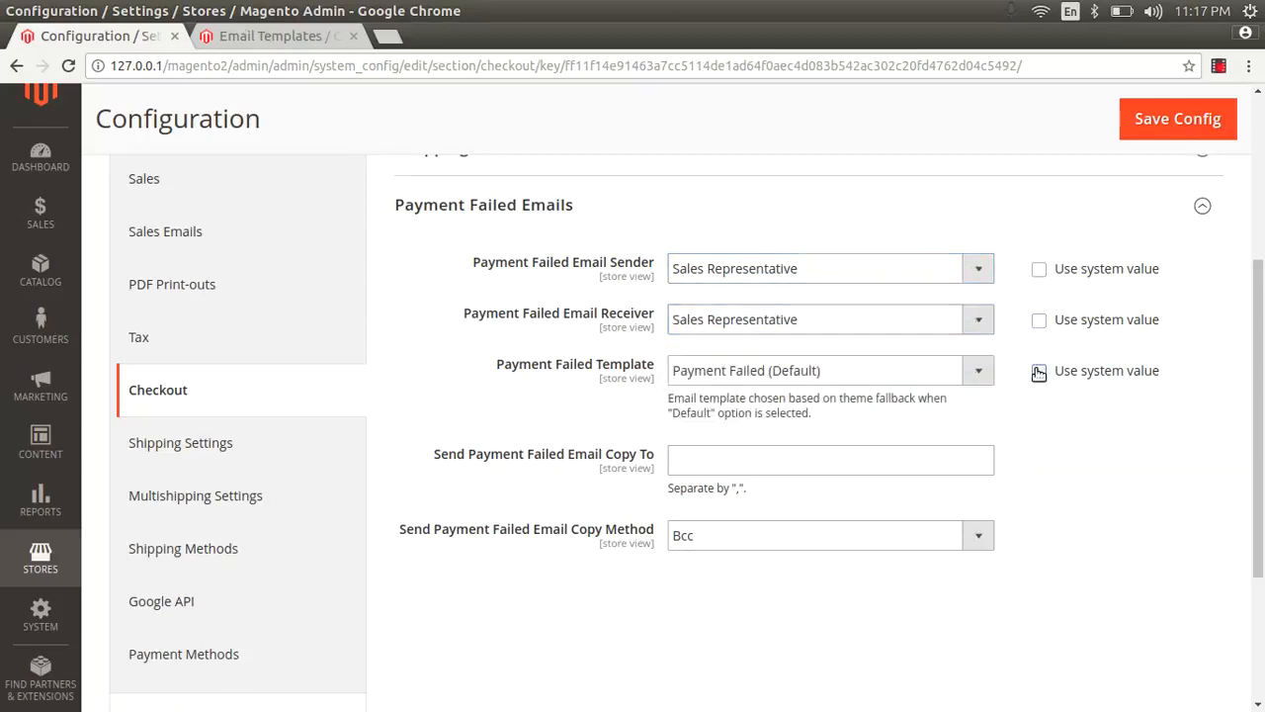
{"action": "left_click", "coordinate": [876, 366]}
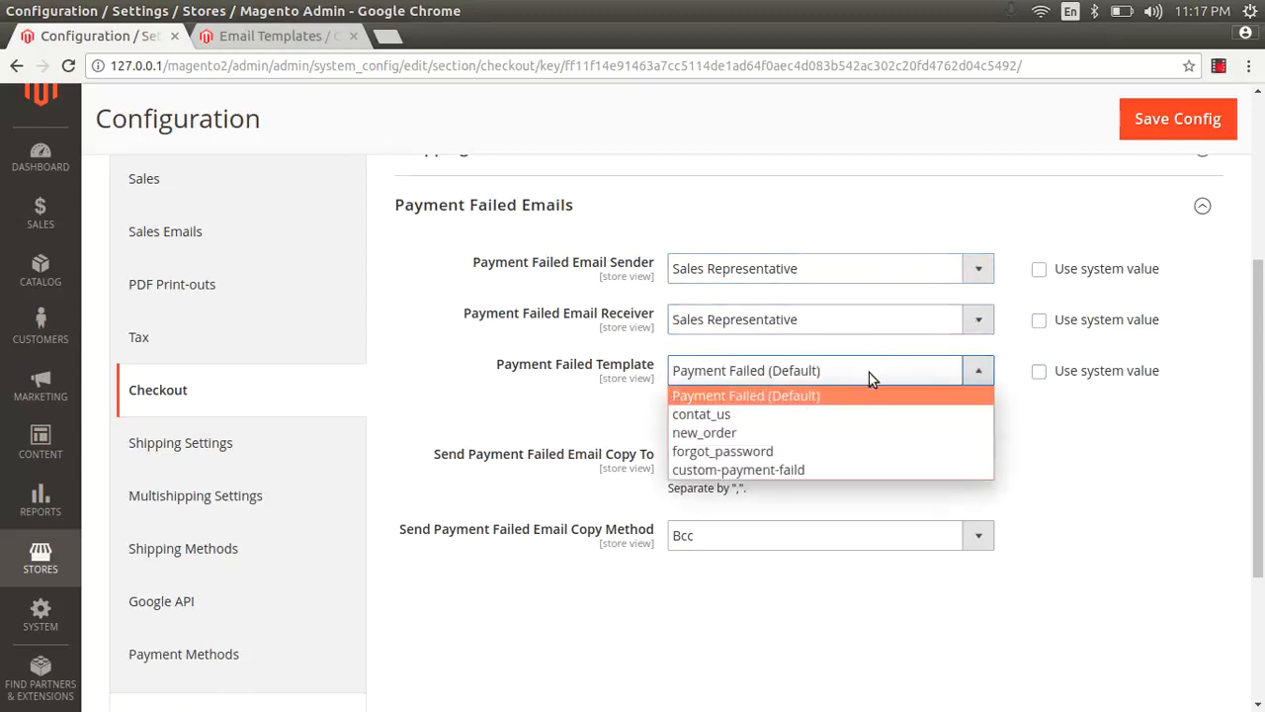
{"action": "left_click", "coordinate": [783, 471]}
Step: Enter the recipient's e-mail address for Send Payment Failed Email Copy To
{"action": "left_click", "coordinate": [741, 462]}
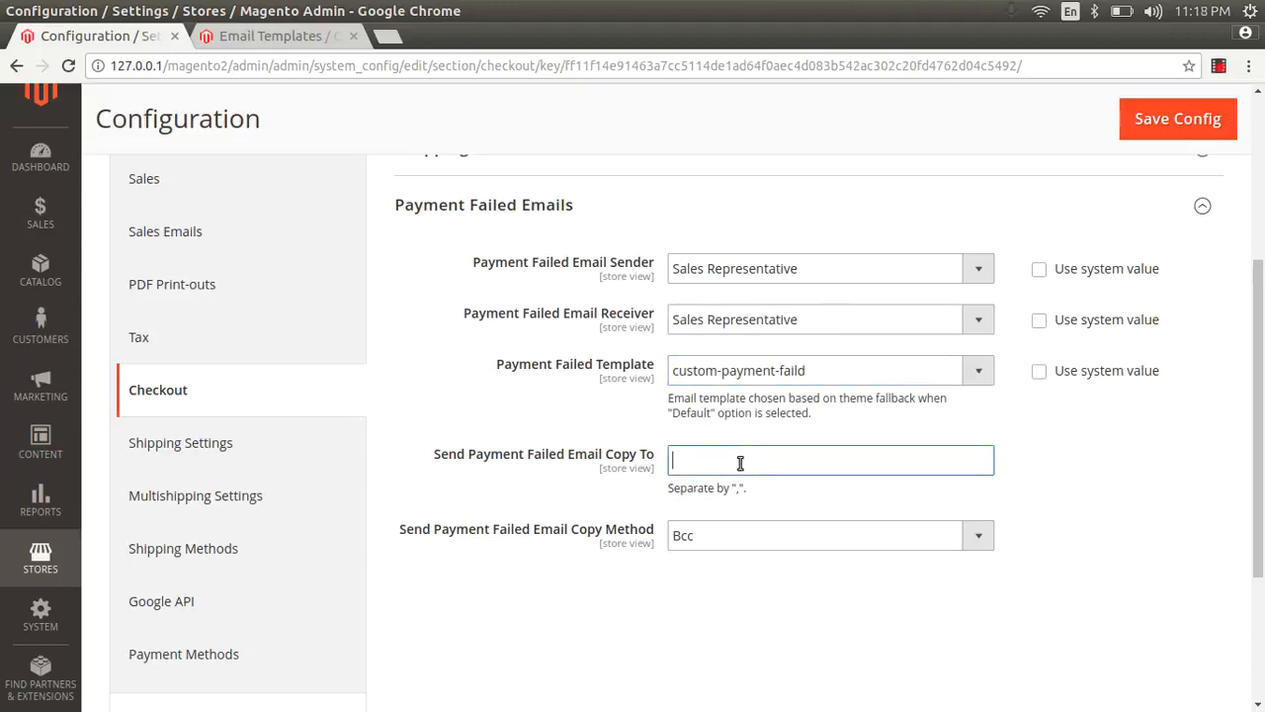
{"action": "key", "text": "Tab"}
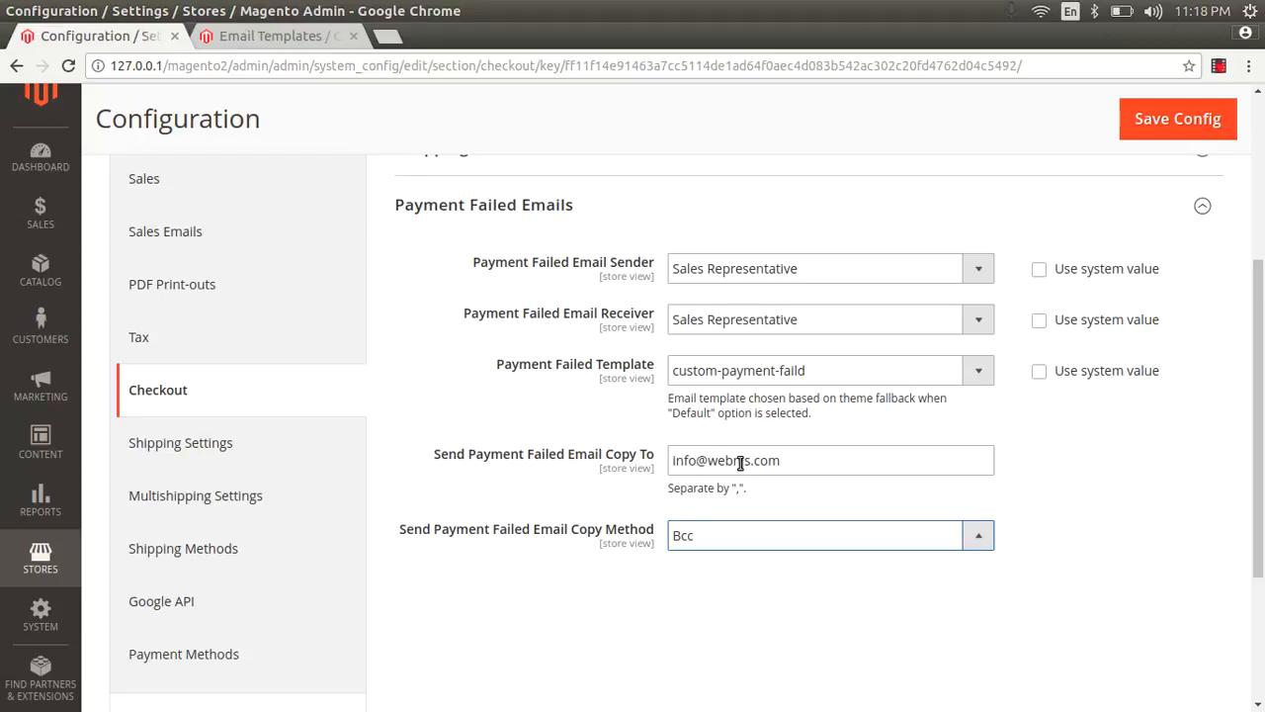
Step: Check the available Send Payment Failed Email Copy Method options and choose Bcc
{"action": "left_click", "coordinate": [754, 541]}
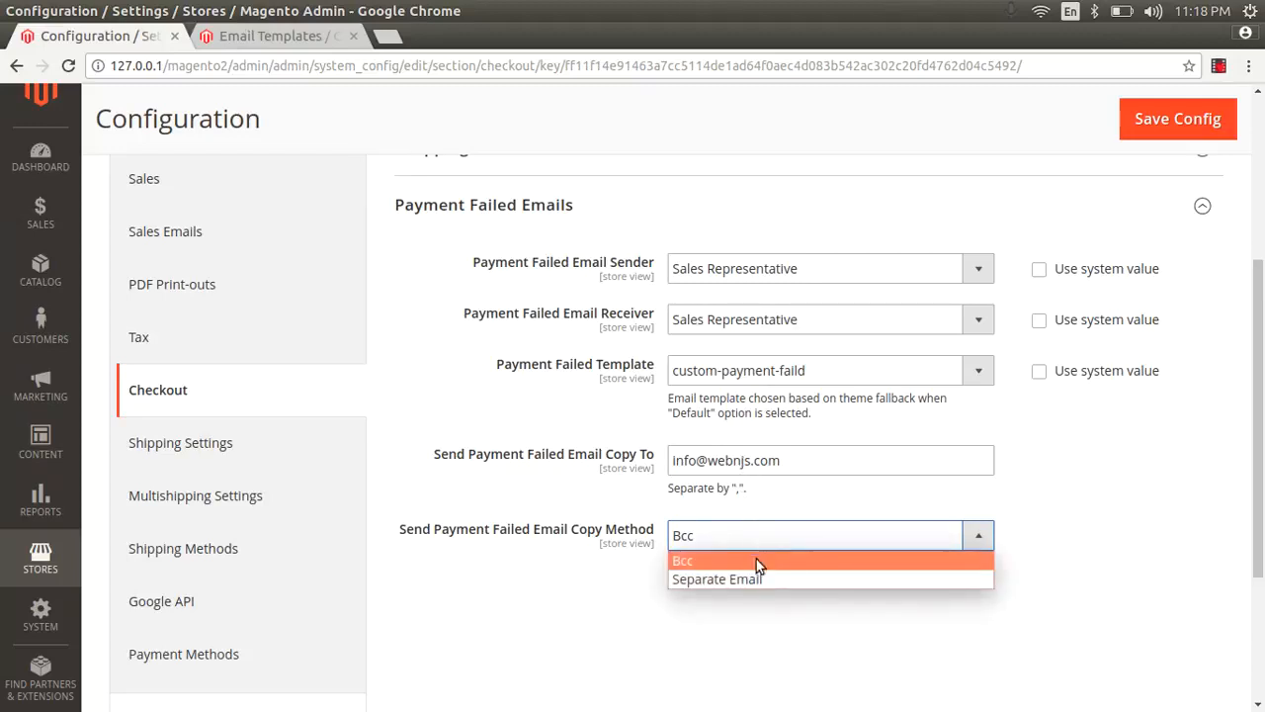
{"action": "left_click", "coordinate": [760, 581]}
{"action": "left_click", "coordinate": [740, 533]}
{"action": "left_click", "coordinate": [735, 561]}
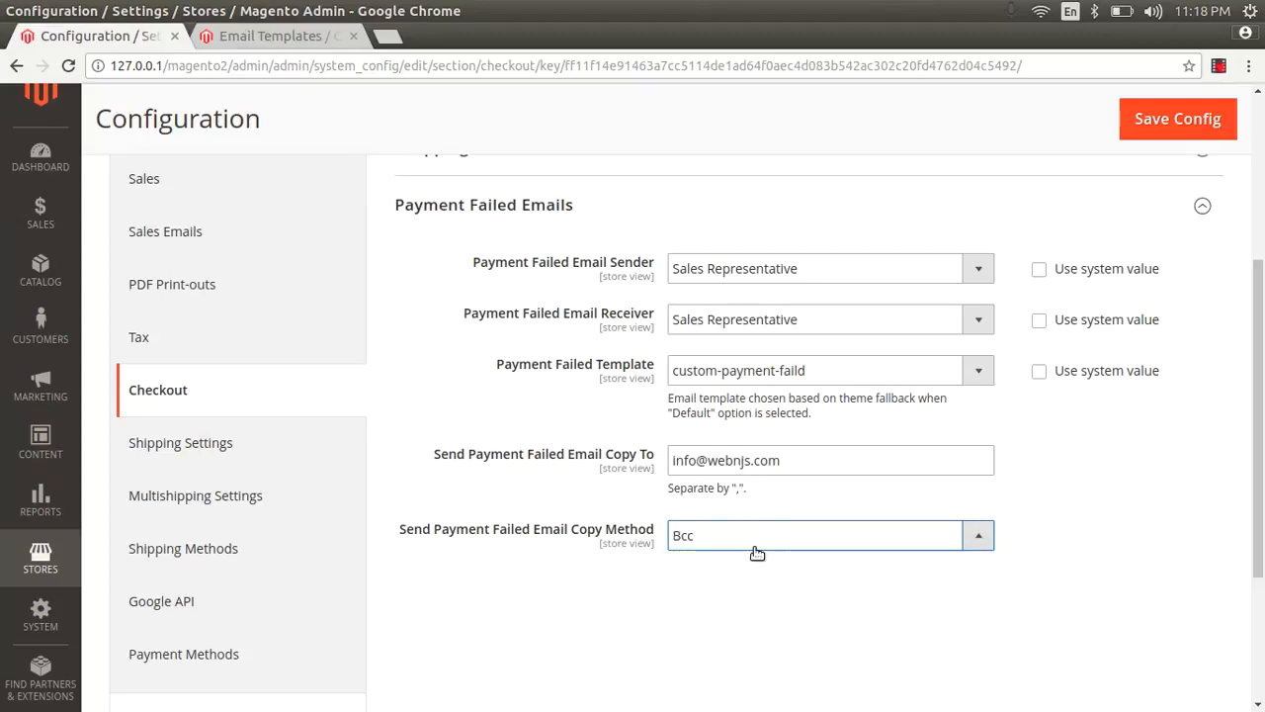
Step: Review the Payment Failed Emails settings, including the sender, receiver, template, copy address and copy method
{"action": "scroll", "coordinate": [754, 552], "scroll_direction": "down", "scroll_amount": 1}
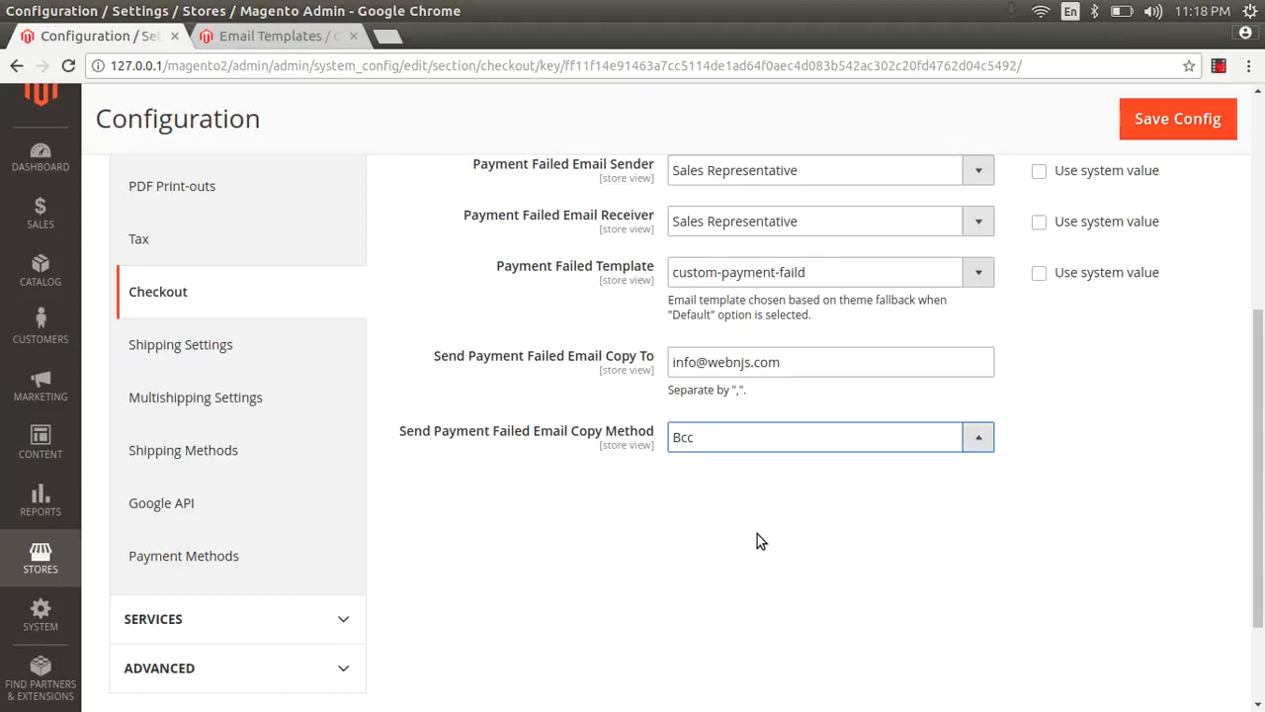
{"action": "scroll", "coordinate": [997, 481], "scroll_direction": "down", "scroll_amount": 2}
{"action": "scroll", "coordinate": [997, 481], "scroll_direction": "up", "scroll_amount": 2}
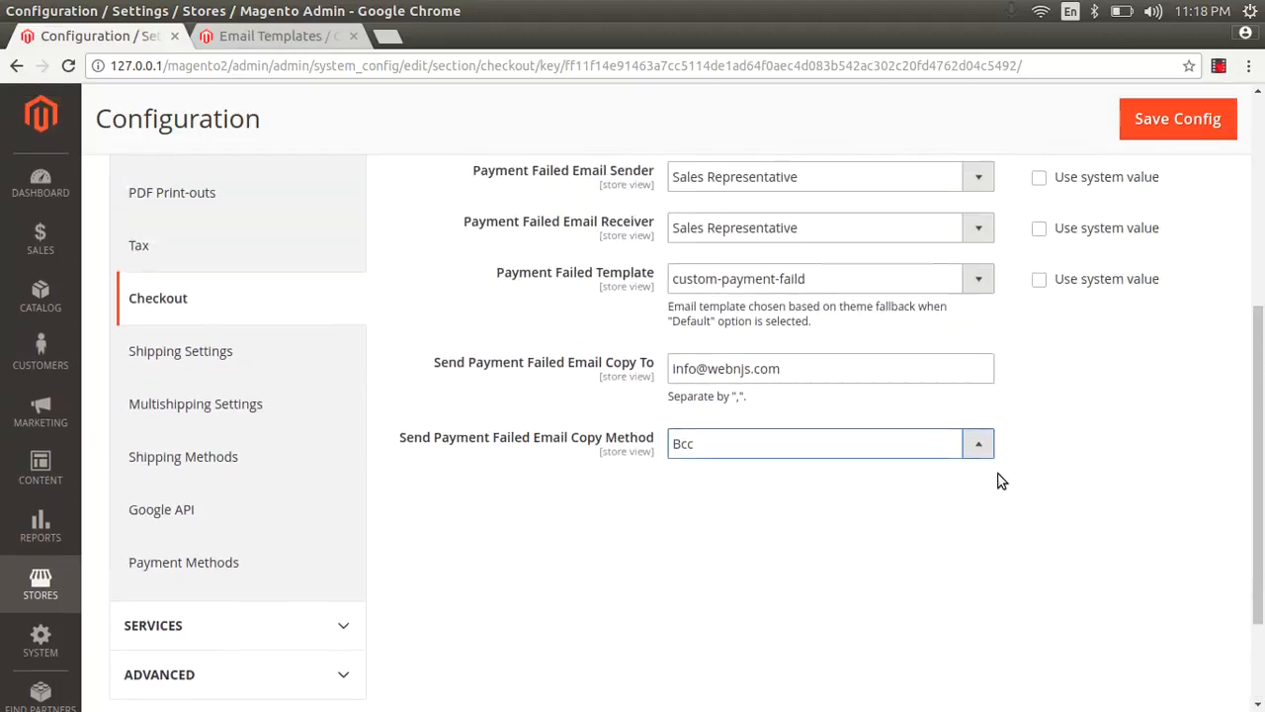
{"action": "scroll", "coordinate": [998, 481], "scroll_direction": "up", "scroll_amount": 2}
{"action": "scroll", "coordinate": [998, 480], "scroll_direction": "up", "scroll_amount": 3}
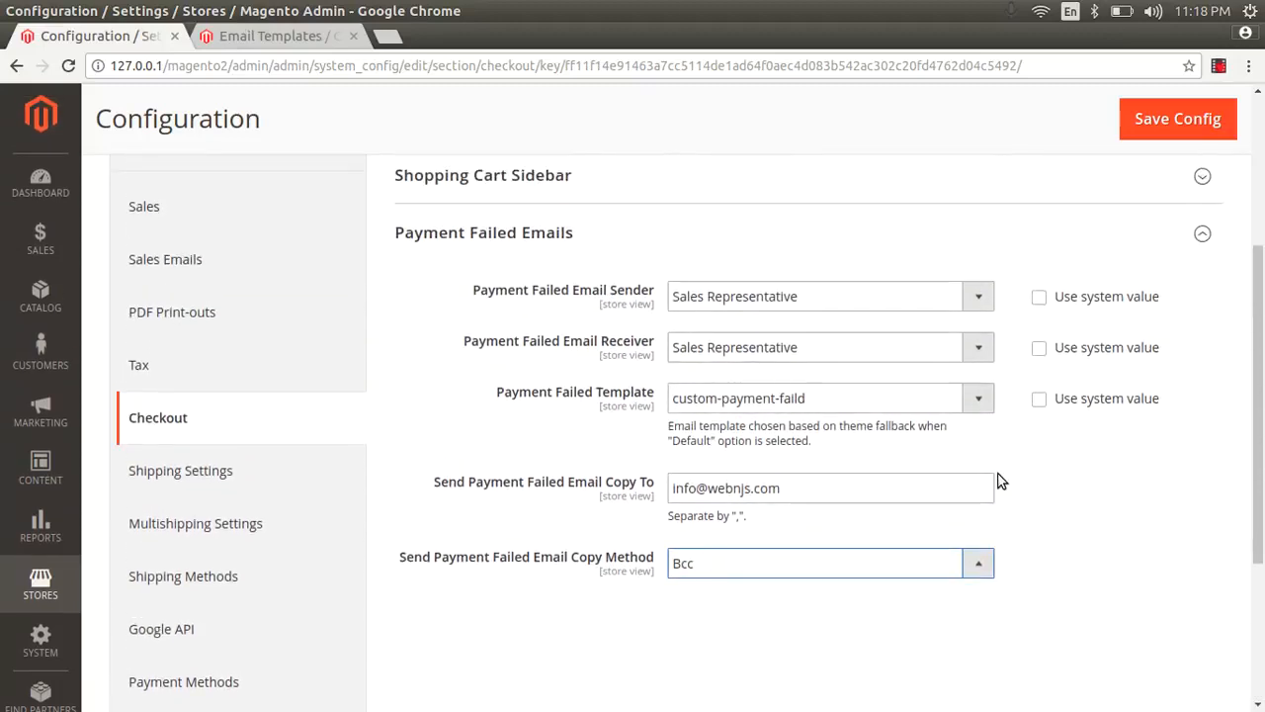
{"action": "scroll", "coordinate": [997, 481], "scroll_direction": "down", "scroll_amount": 2}
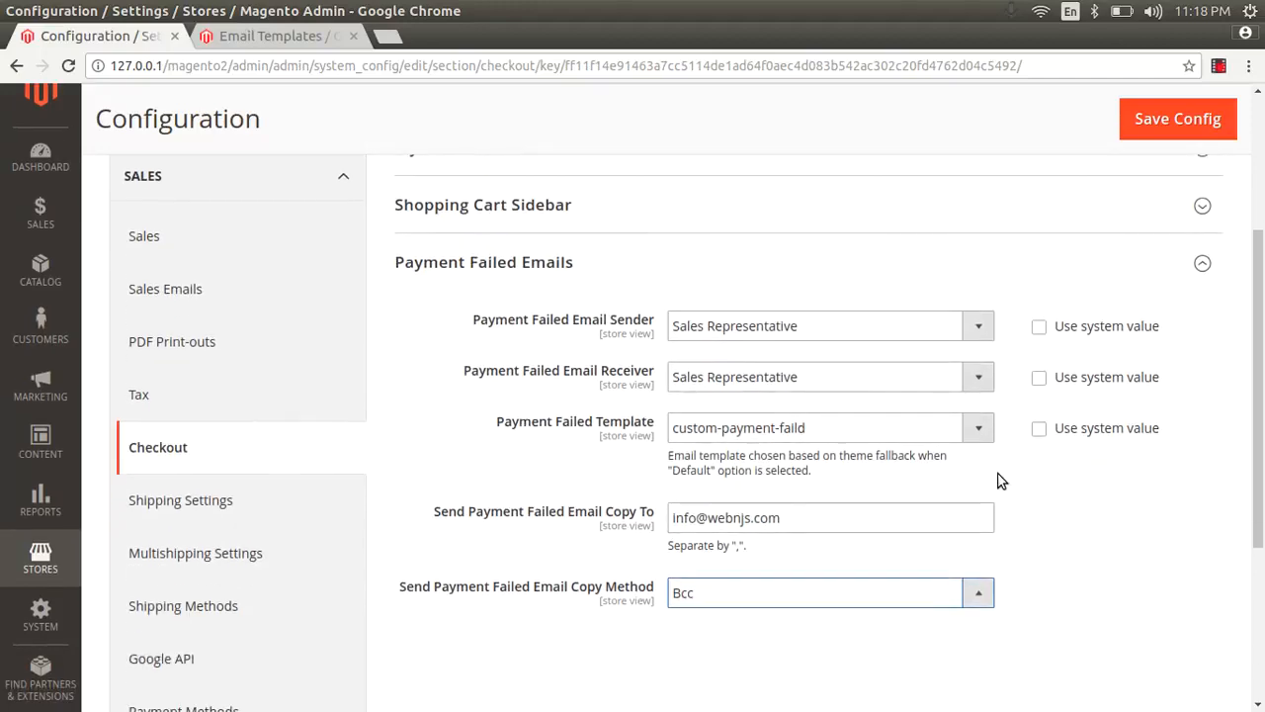
{"action": "left_click_drag", "start_coordinate": [798, 526], "coordinate": [669, 522]}
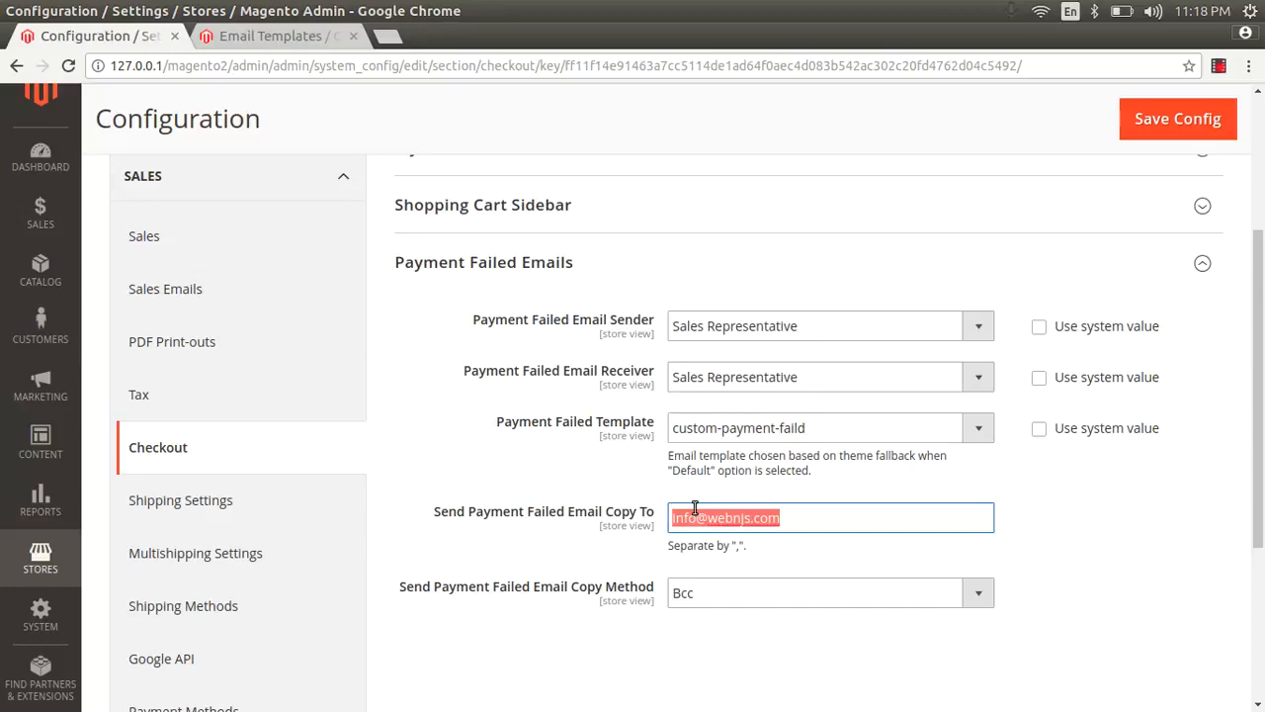
{"action": "left_click", "coordinate": [822, 514]}
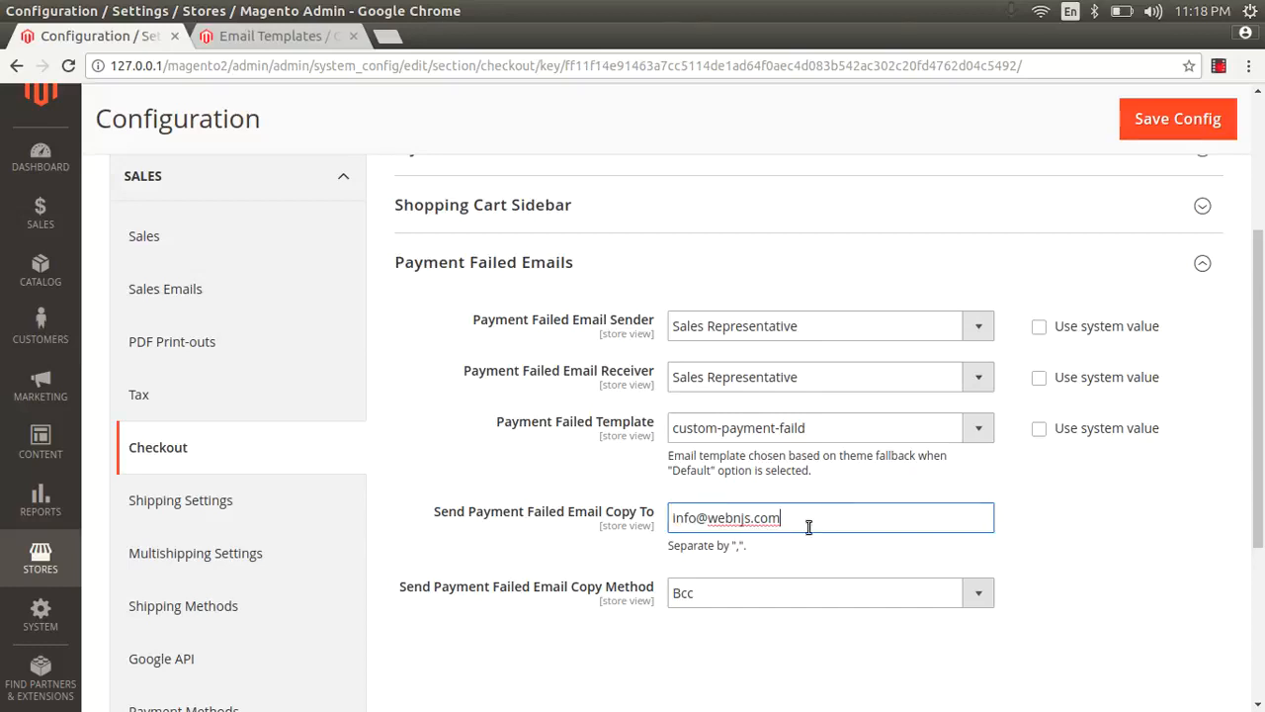
{"action": "left_click_drag", "start_coordinate": [808, 526], "coordinate": [673, 519]}
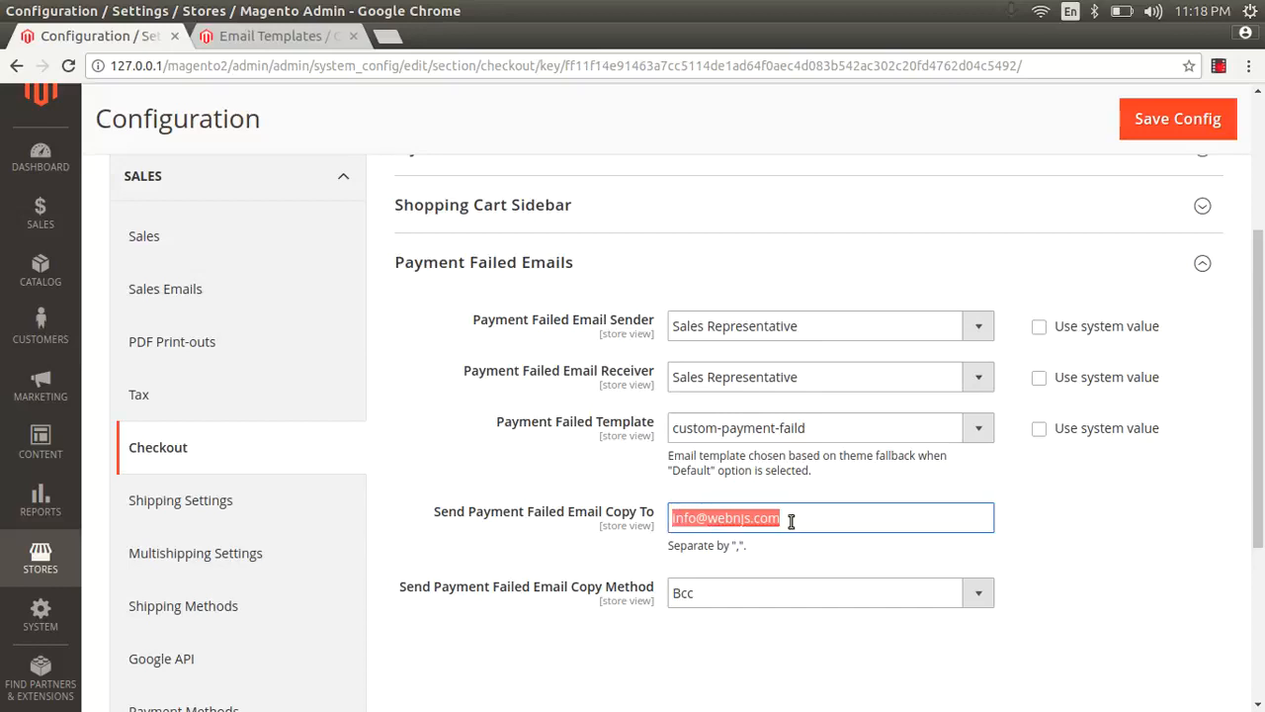
Step: Append two more comma-separated sample e-mail addresses after the existing one in Send Payment Failed Email Copy To
{"action": "left_click", "coordinate": [795, 517]}
{"action": "type", "text": "asd@kjhakjsdh"}
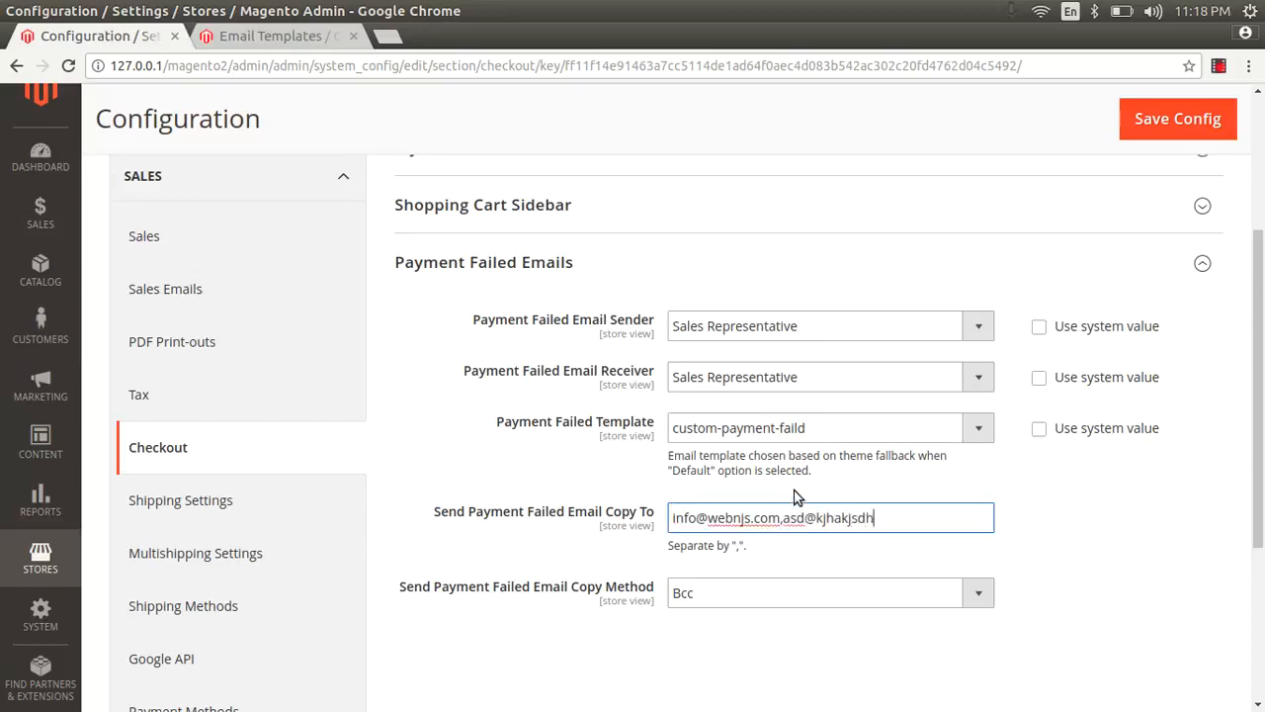
{"action": "type", "text": ".com,ajsjd@ljsld.co"}
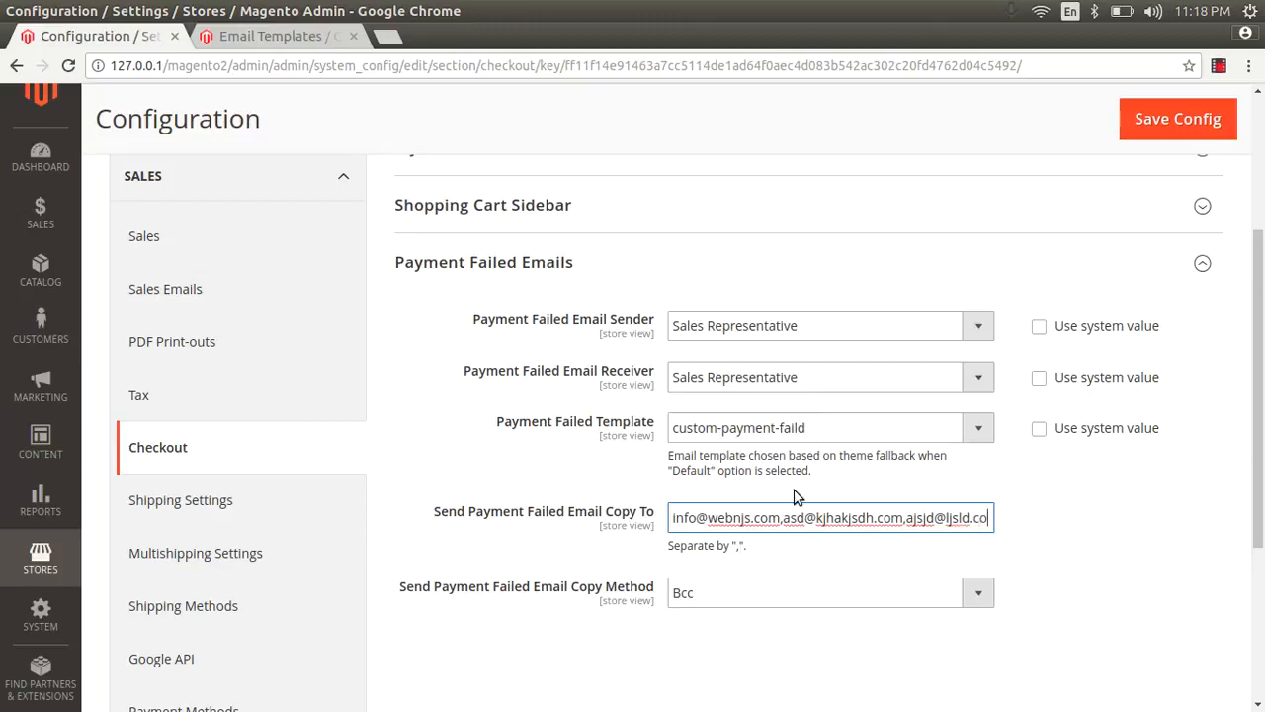
{"action": "type", "text": "m"}
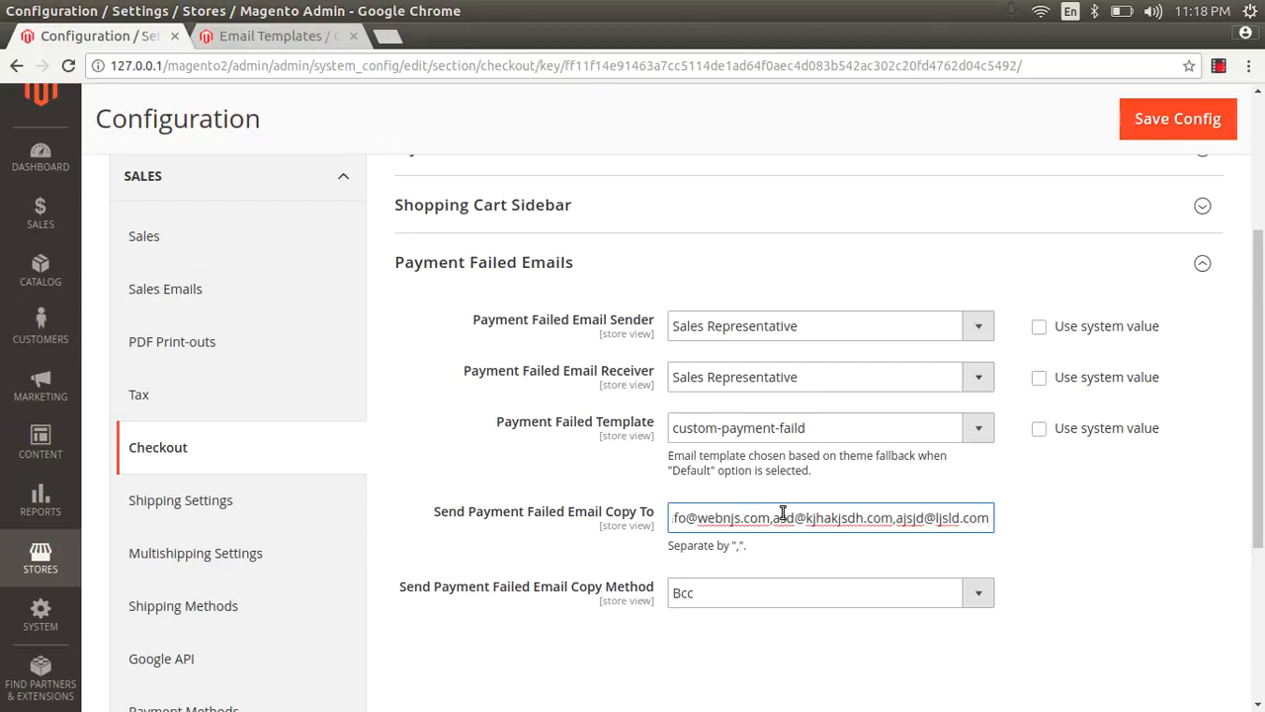
Step: Remove the two extra sample addresses and the trailing comma from Send Payment Failed Email Copy To, keeping only the first address
{"action": "left_click", "coordinate": [782, 513]}
{"action": "left_click_drag", "start_coordinate": [770, 529], "coordinate": [1014, 535]}
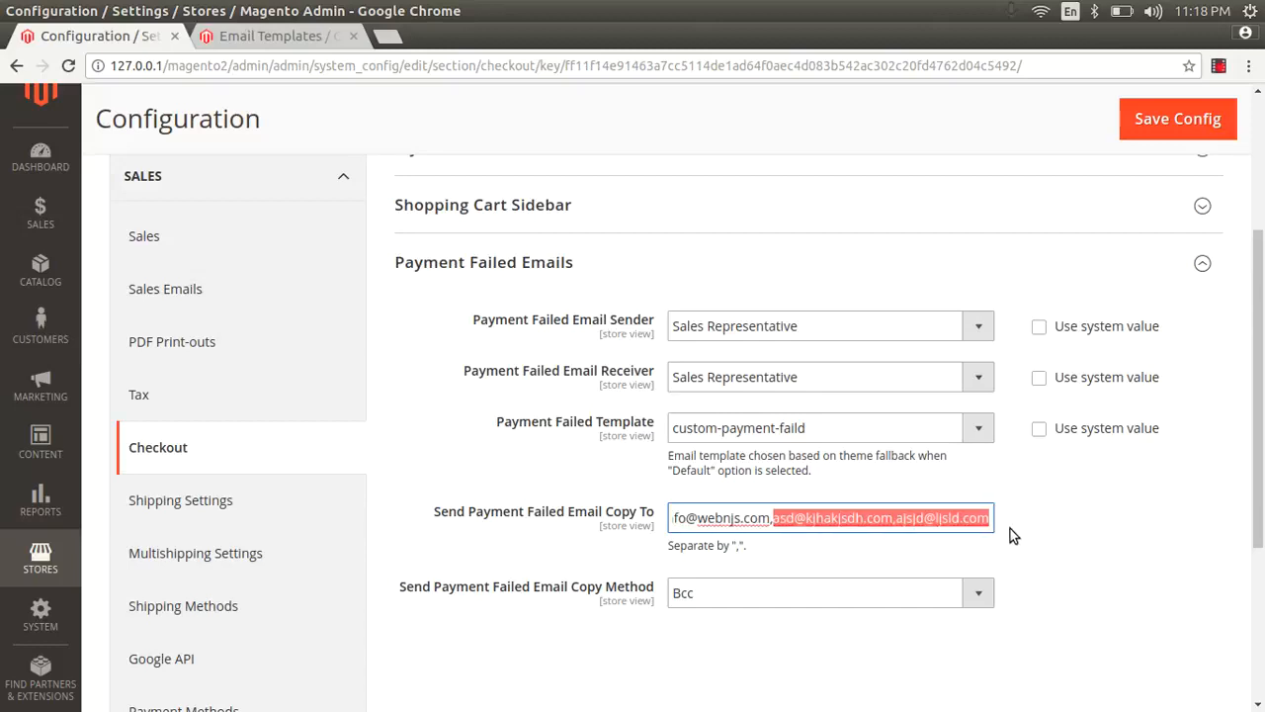
{"action": "key", "text": "BackSpace"}
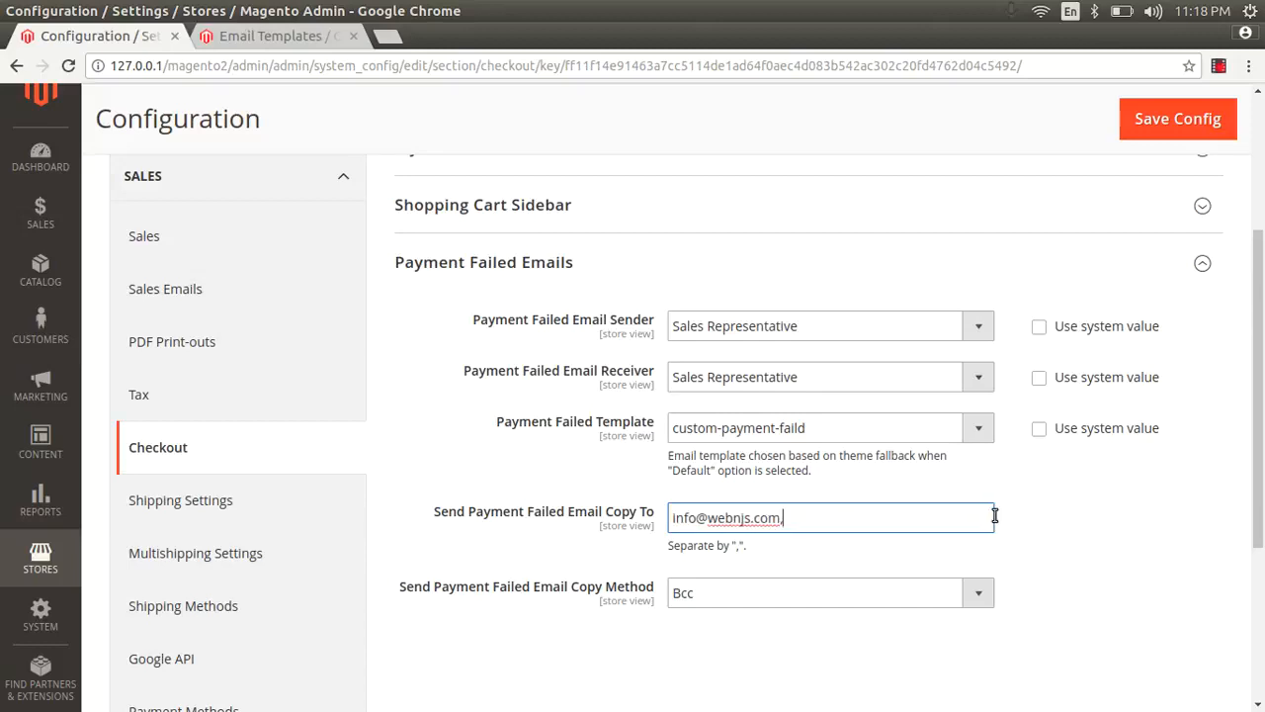
{"action": "key", "text": "BackSpace"}
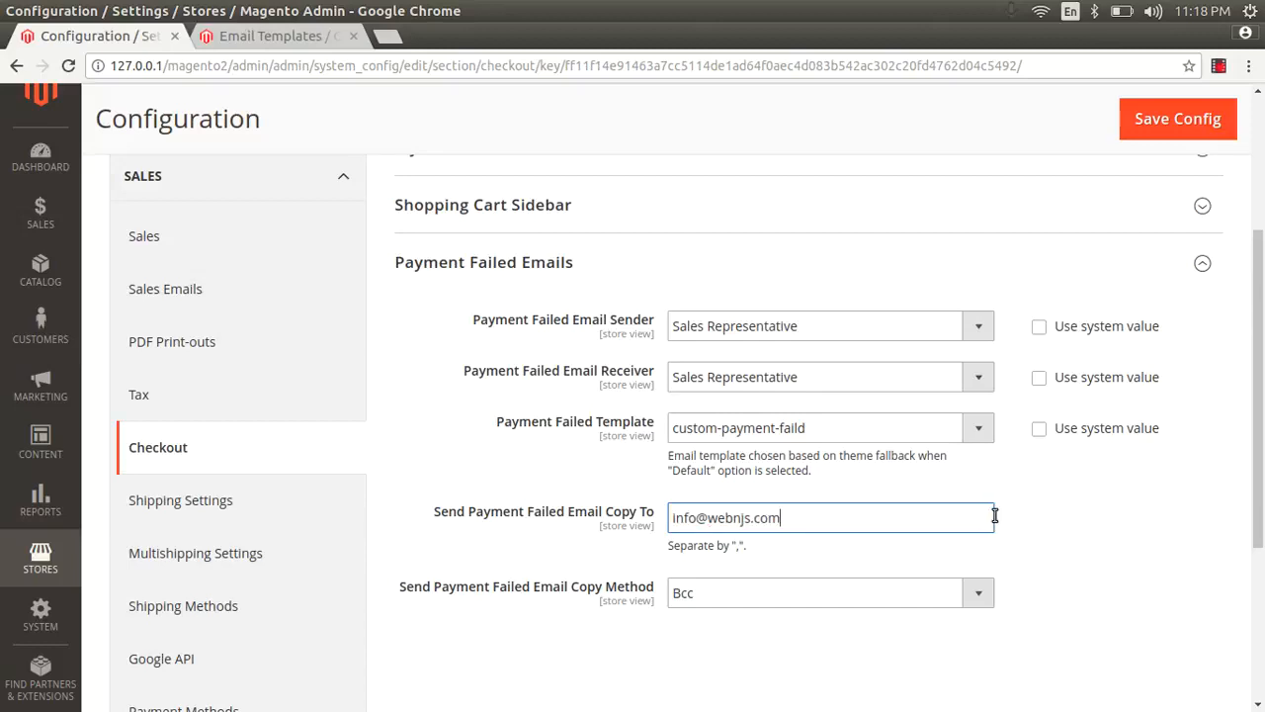